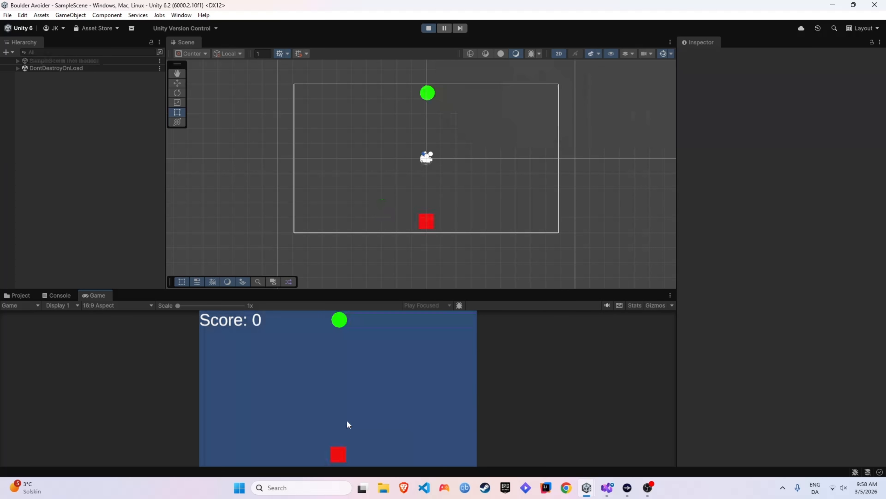
- Switch to the browser and review the OpenGameArt pages for Wesnoth Generic Human, 2D Cave Textures and Cave Boulder
key(Right)
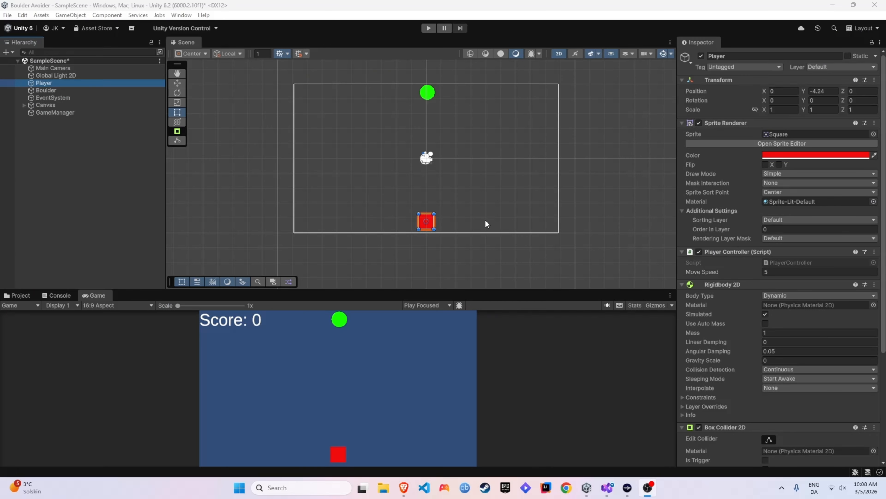
key(alt+Tab)
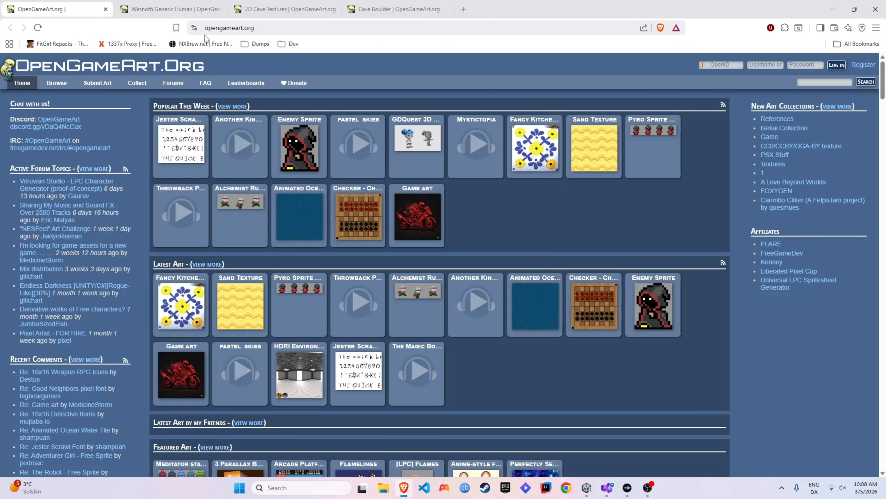
click(194, 10)
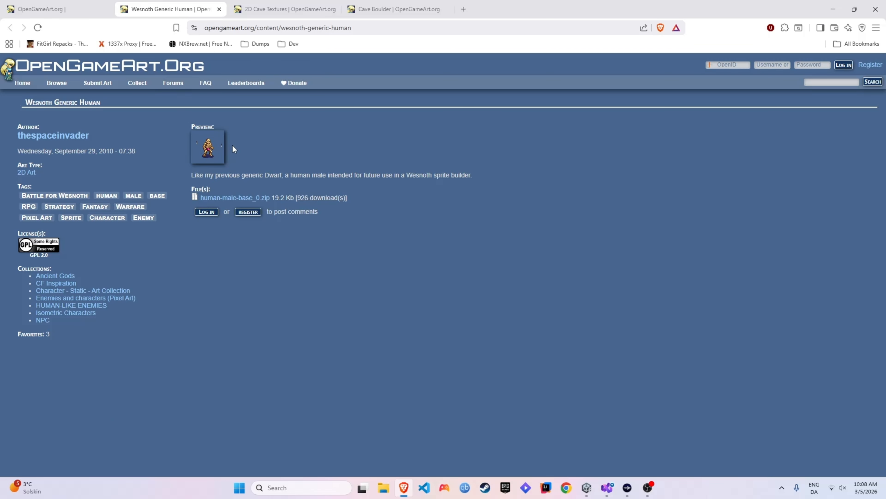
click(268, 9)
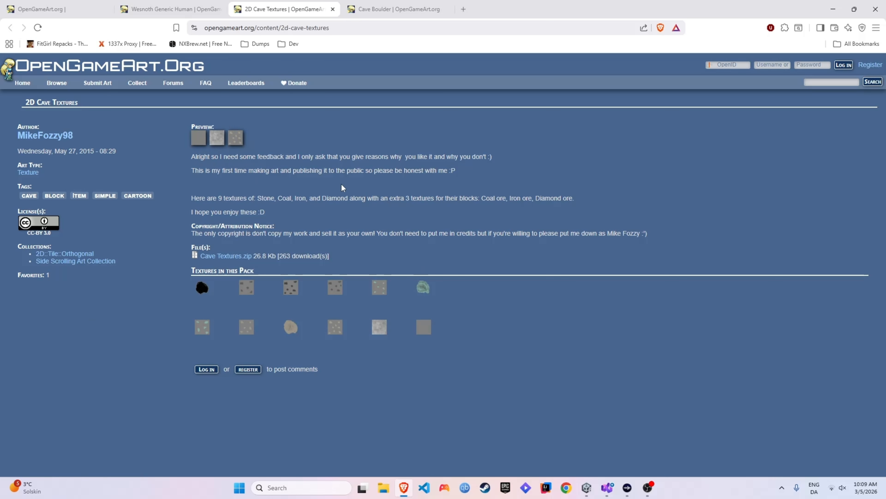
click(395, 9)
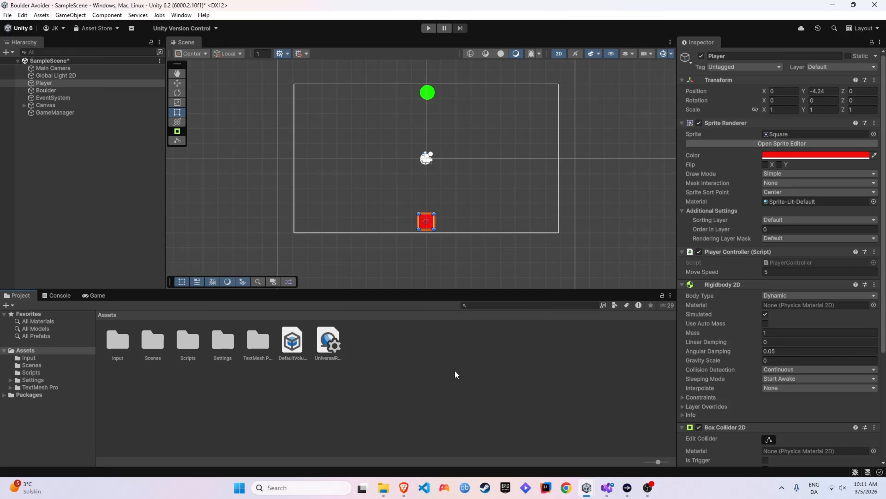
- Create a folder named Imported Assets in the project's Assets folder
right_click(445, 409)
mouse_move(496, 156)
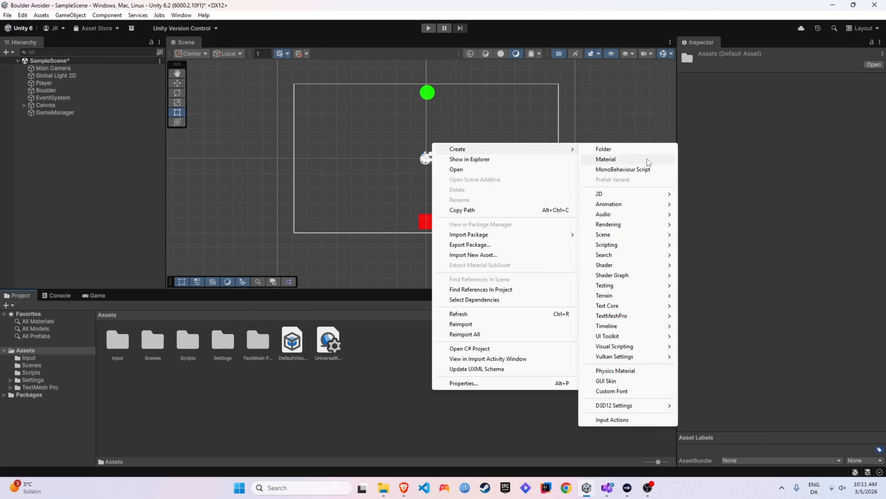
click(632, 151)
text(Imported Assets)
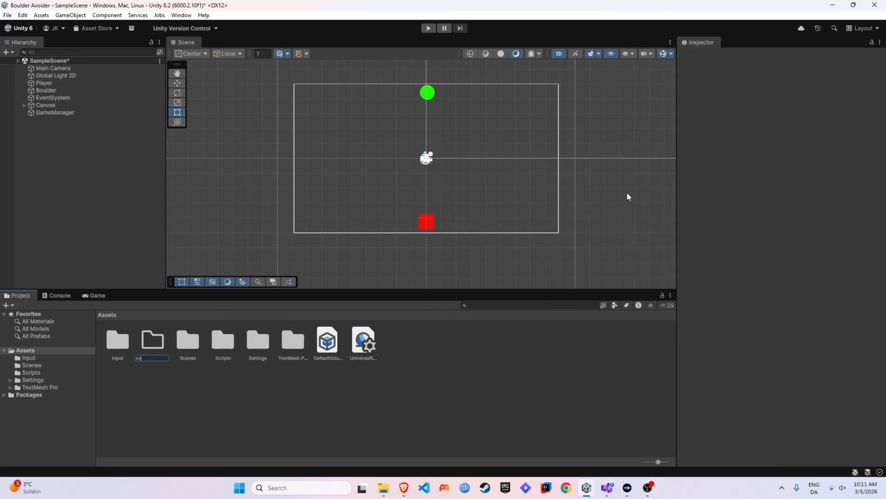
key(Return)
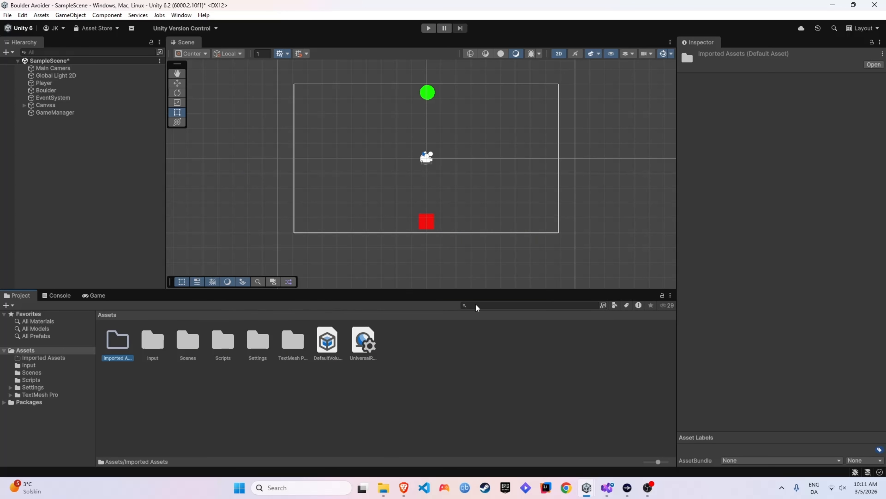
- Import the Cave Textures and human-male-base_0 folders and the boulder image into Imported Assets, and check the folders' contents
double_click(117, 340)
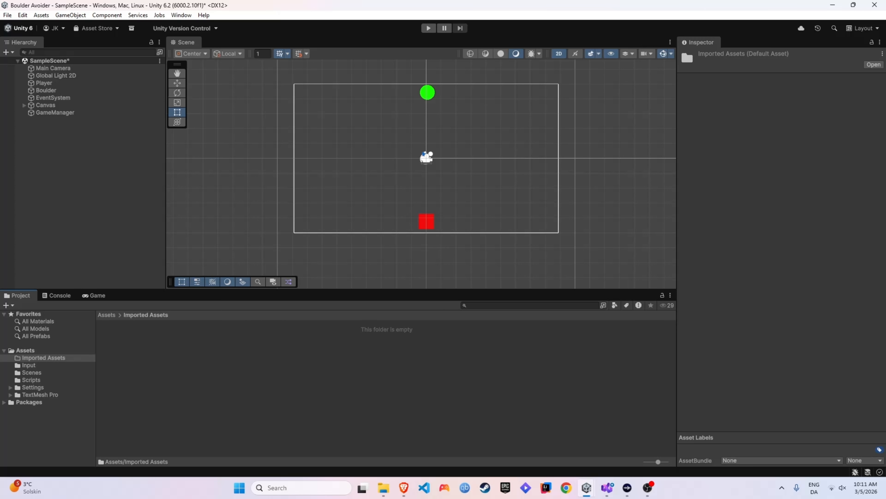
drag(885, 359, 275, 370)
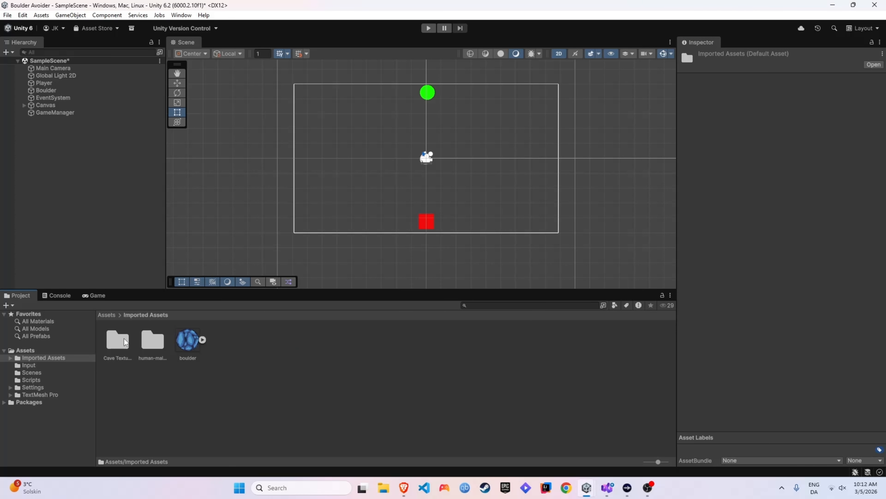
double_click(125, 341)
key(Down)
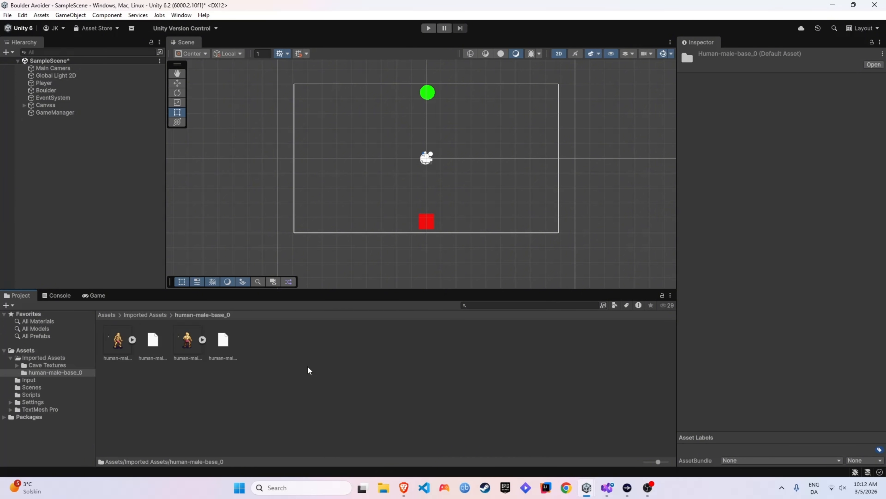
key(Left)
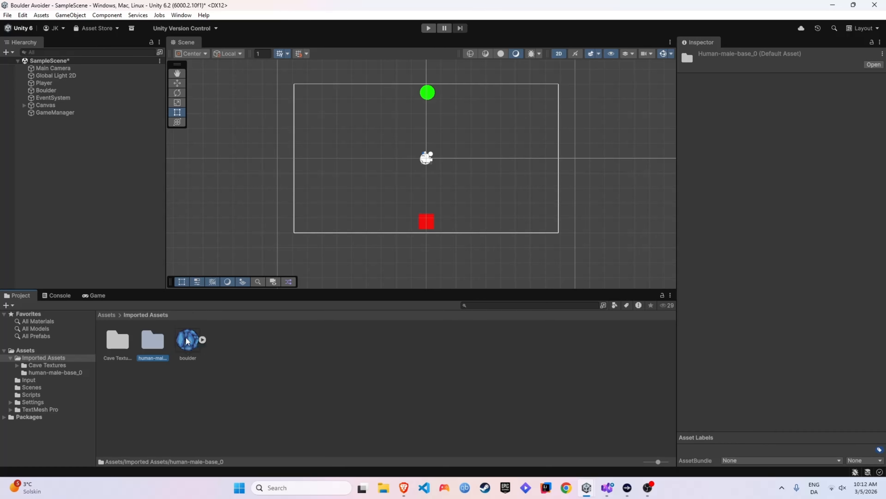
- Assign the imported boulder sprite to the Boulder object's Sprite Renderer and frame the object in the scene
click(63, 91)
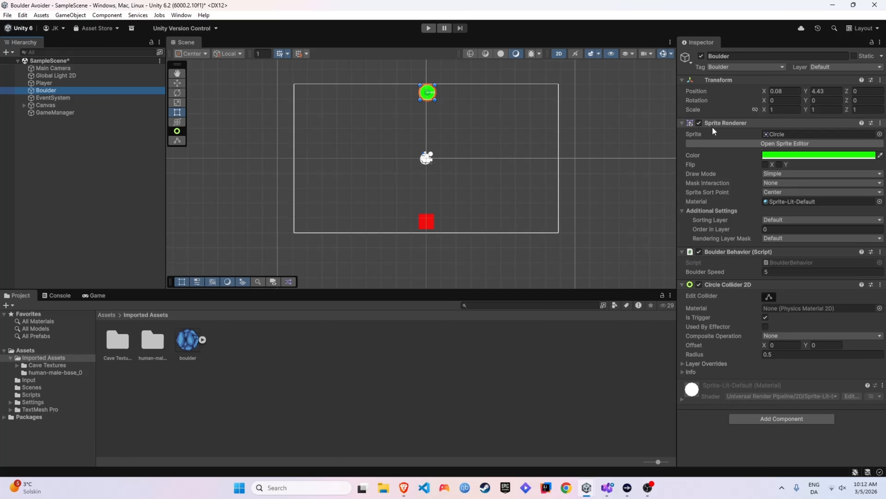
click(189, 340)
drag(188, 341, 787, 135)
click(74, 92)
key(f)
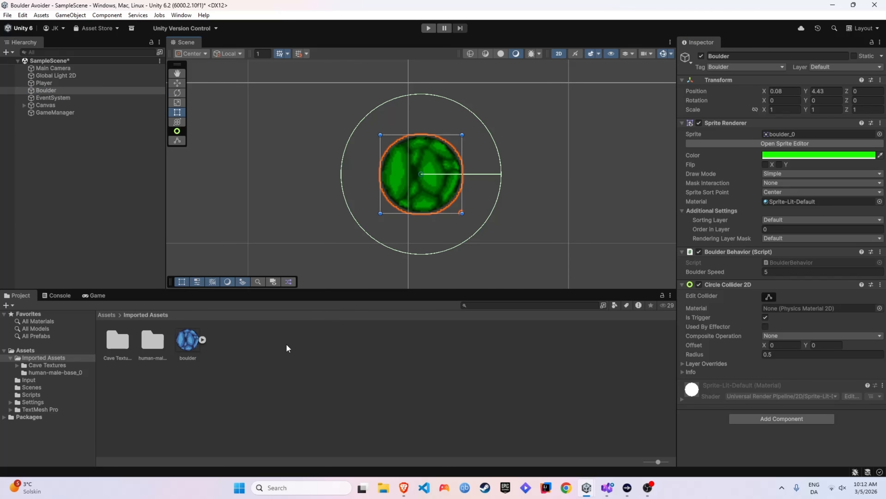
- Set the Boulder's sprite color to light blue, 00ABFF
click(798, 155)
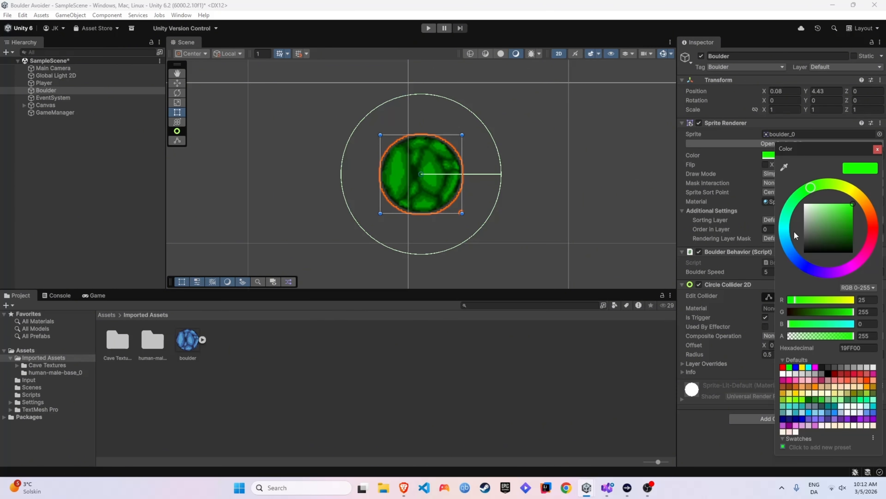
mouse_move(790, 241)
mouse_down()
mouse_move(784, 259)
mouse_move(783, 245)
mouse_up()
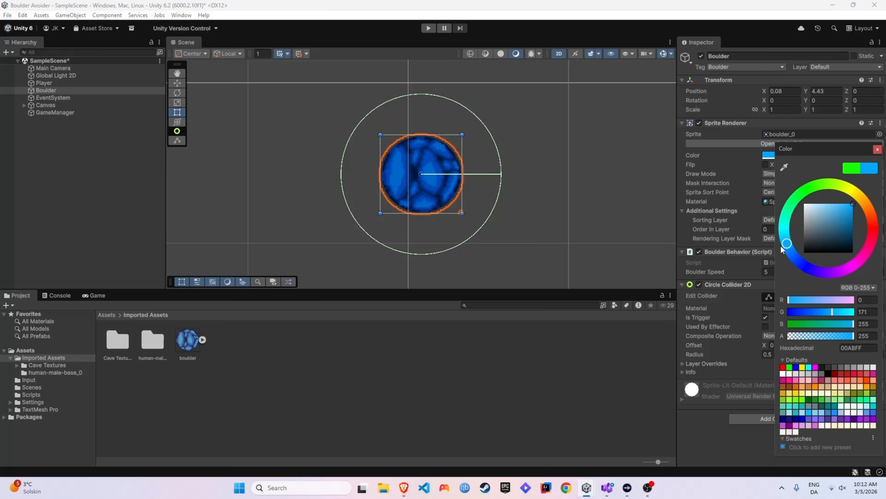
click(878, 149)
- Scale the Boulder uniformly to 2.27 on X, Y and Z
scroll(432, 149, down, 2)
scroll(432, 147, down, 1)
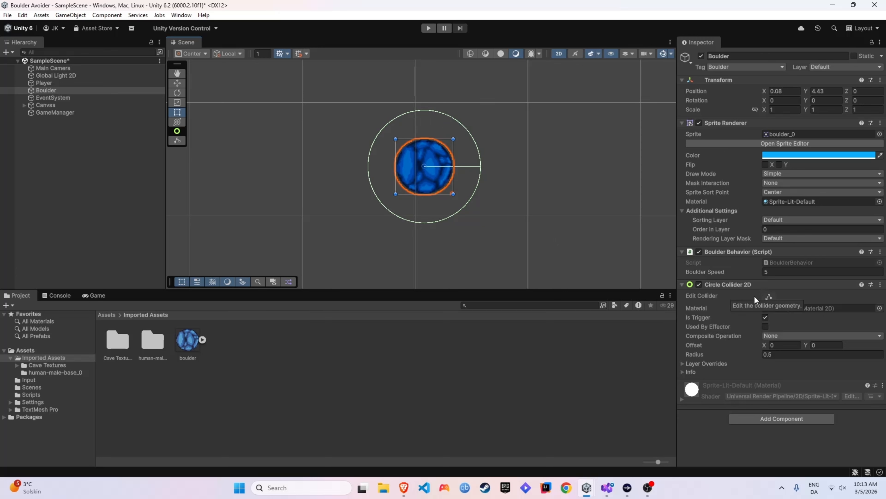
scroll(430, 152, down, 4)
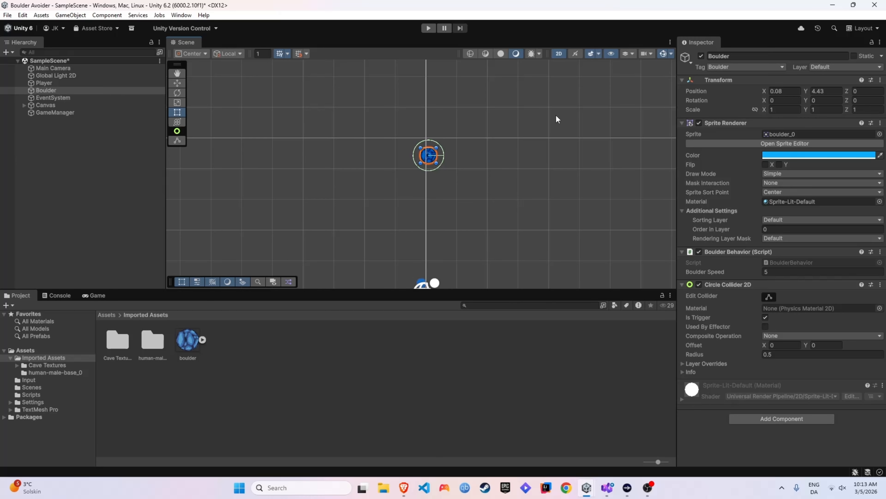
click(756, 109)
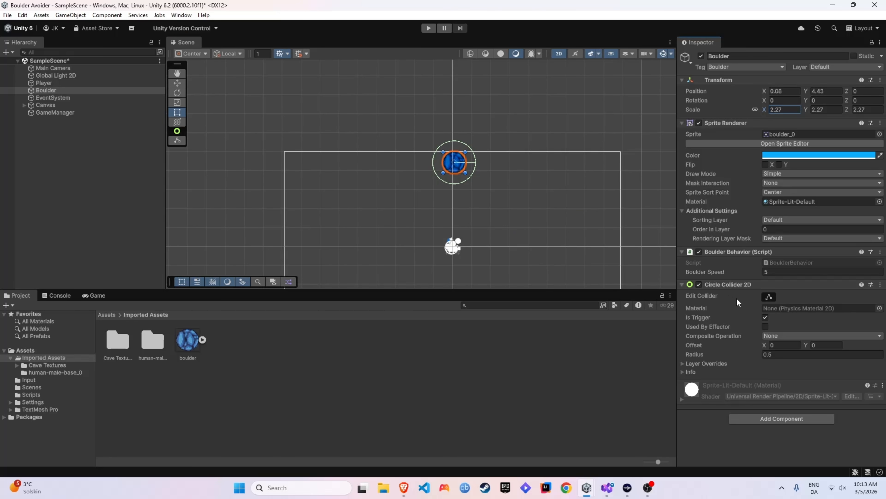
- Shrink the Boulder's circle collider to fit the sprite's outline and briefly run the game to test it
click(769, 297)
drag(476, 162, 442, 165)
click(428, 28)
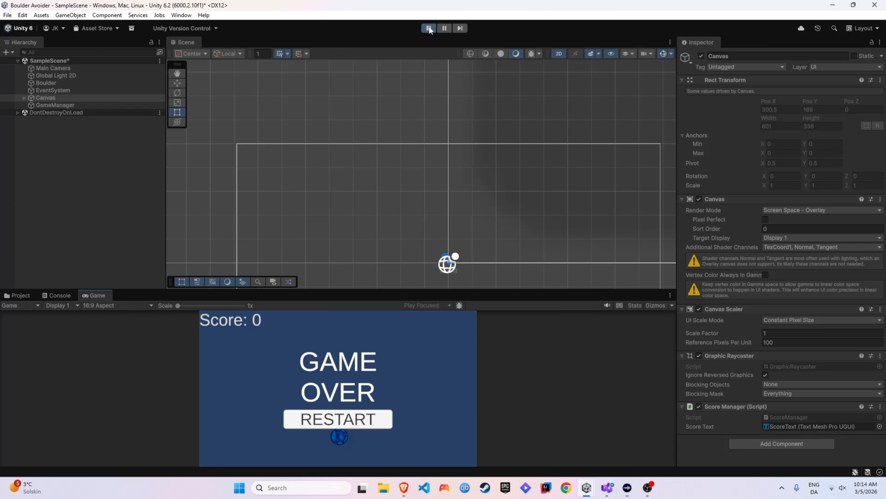
click(429, 28)
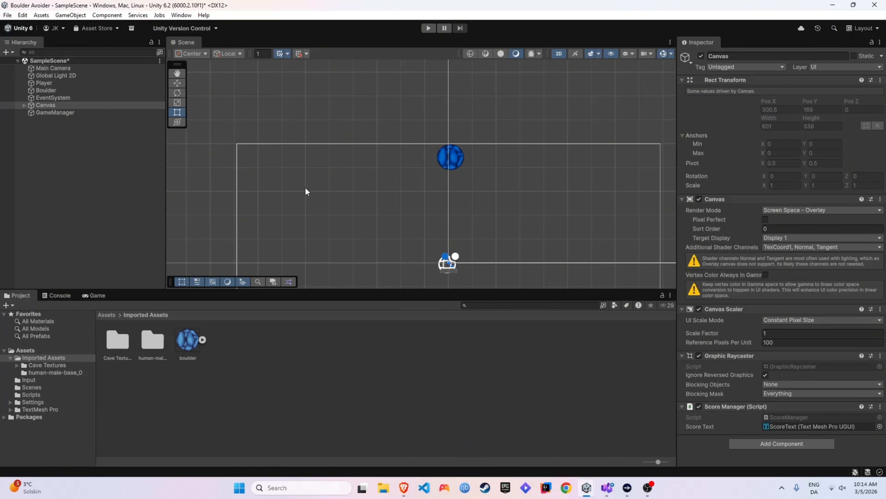
- Assign the human-male-base sprite from the human-male-base_0 folder to the Player's Sprite Renderer
double_click(44, 83)
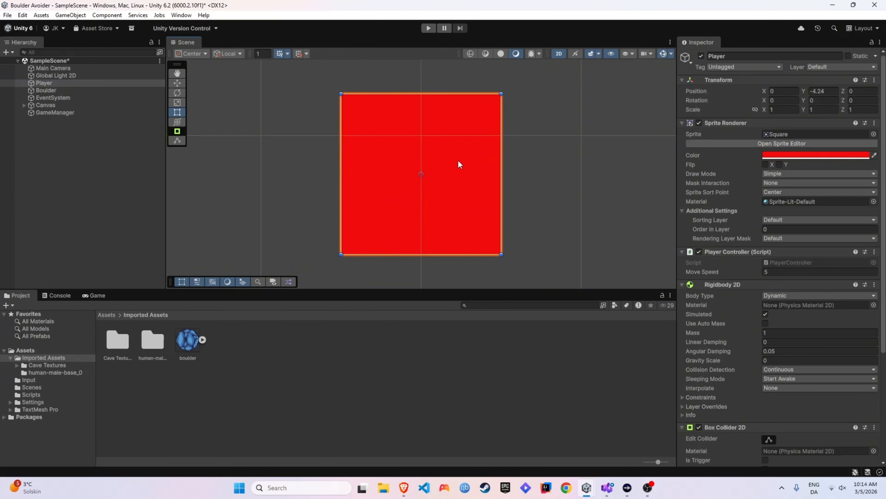
scroll(457, 159, down, 15)
scroll(458, 150, down, 8)
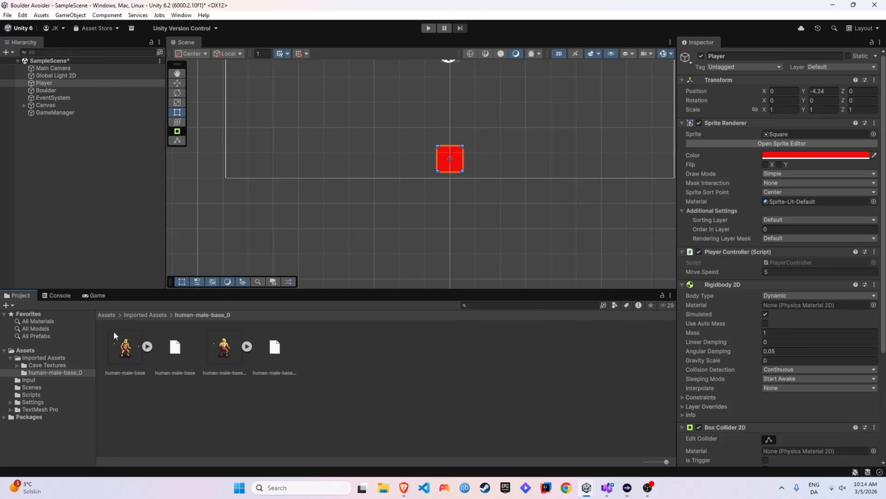
drag(116, 343, 797, 137)
scroll(455, 162, up, 3)
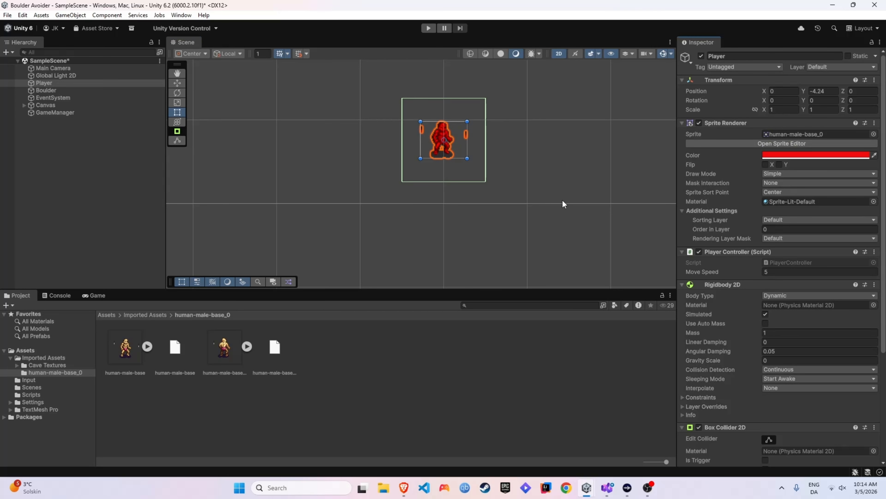
- Set the Player's sprite color to white so the character shows its original colors
click(795, 154)
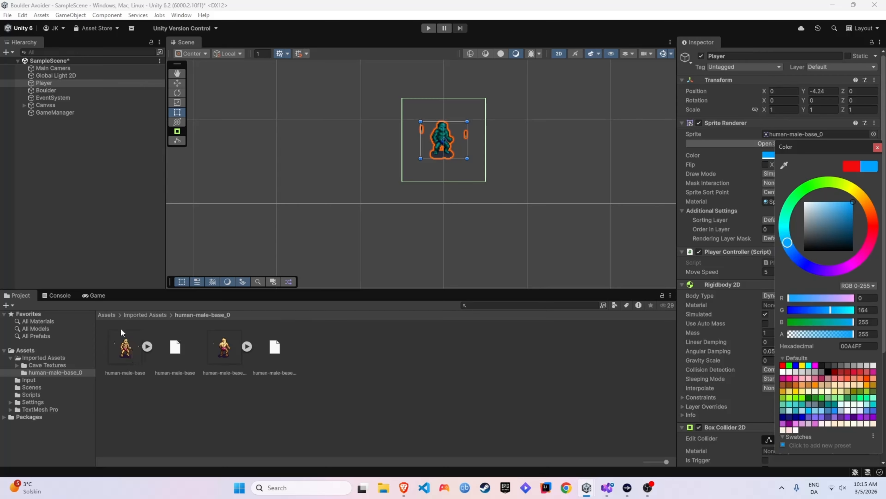
drag(851, 202, 782, 198)
scroll(533, 159, down, 7)
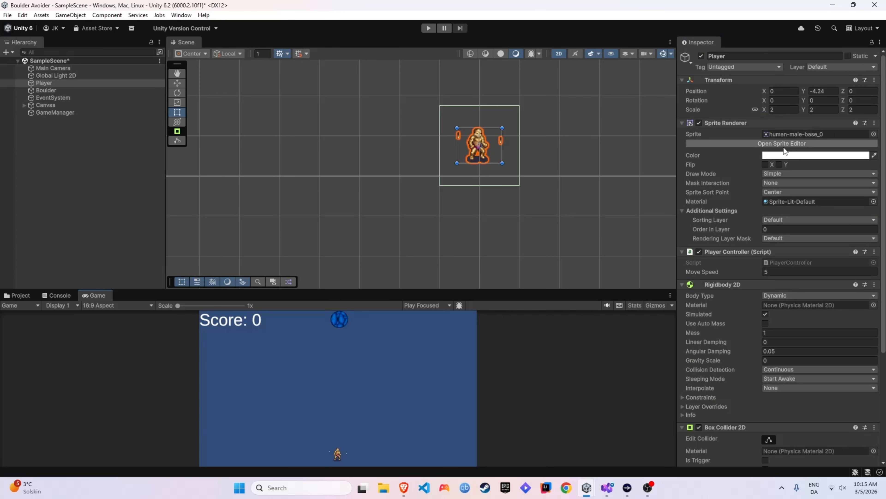
- Scale the Player uniformly to 5 and raise its Y position to about -3.7
text(5)
drag(764, 91, 765, 91)
drag(804, 92, 817, 91)
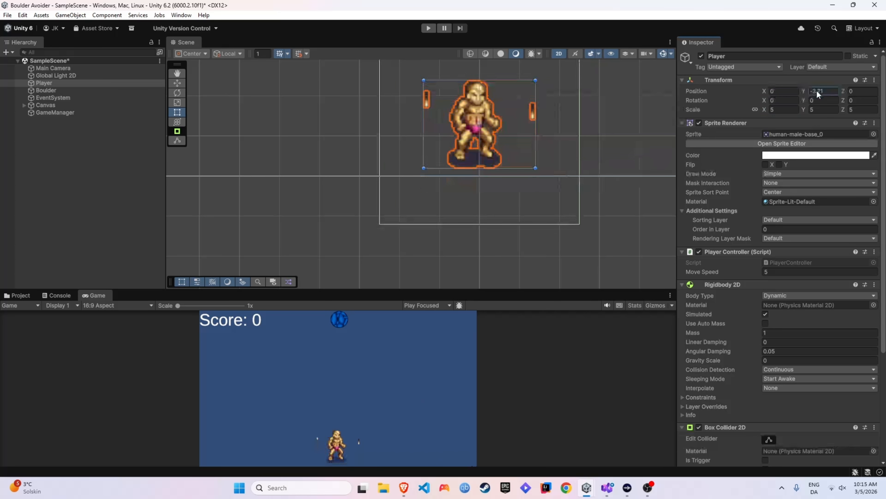
- Tighten the Player's box collider around the character's body on the sides, above and below
scroll(610, 239, down, 3)
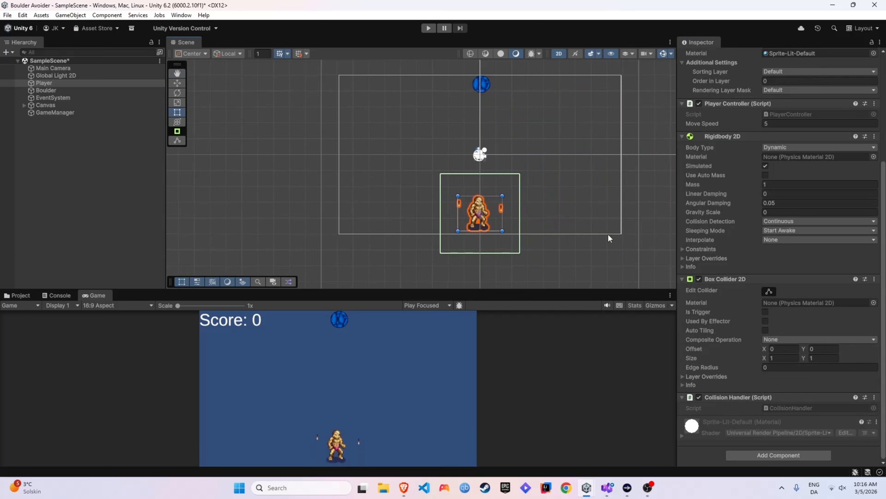
click(769, 291)
drag(520, 213, 463, 214)
drag(478, 173, 479, 192)
drag(478, 256, 478, 233)
- Play-test the game by moving the character sideways to dodge the falling boulders
click(429, 28)
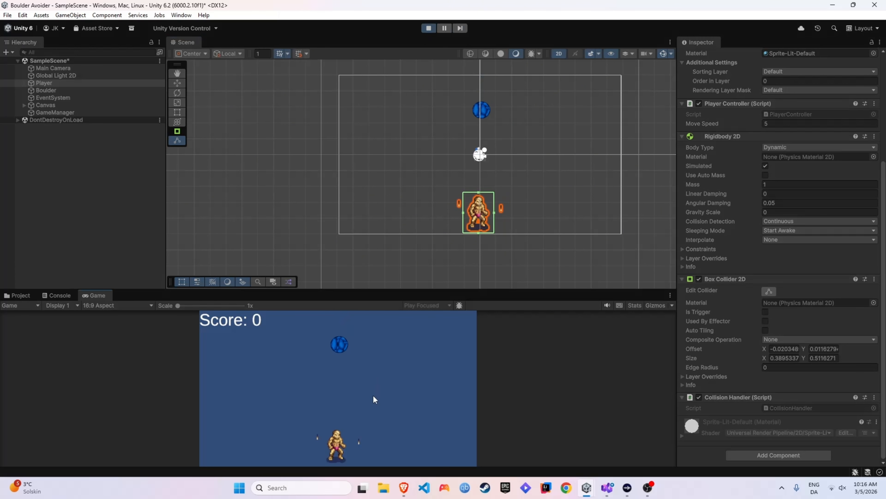
key(d)
key(a)
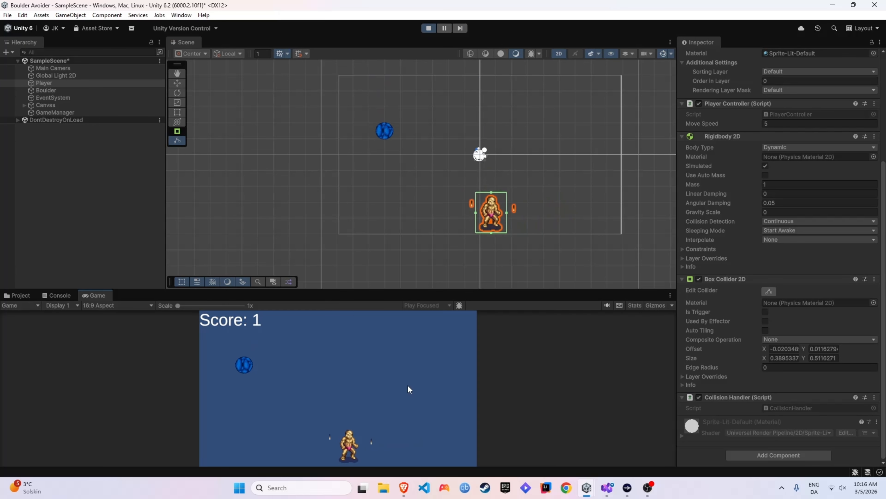
key(d)
key(a)
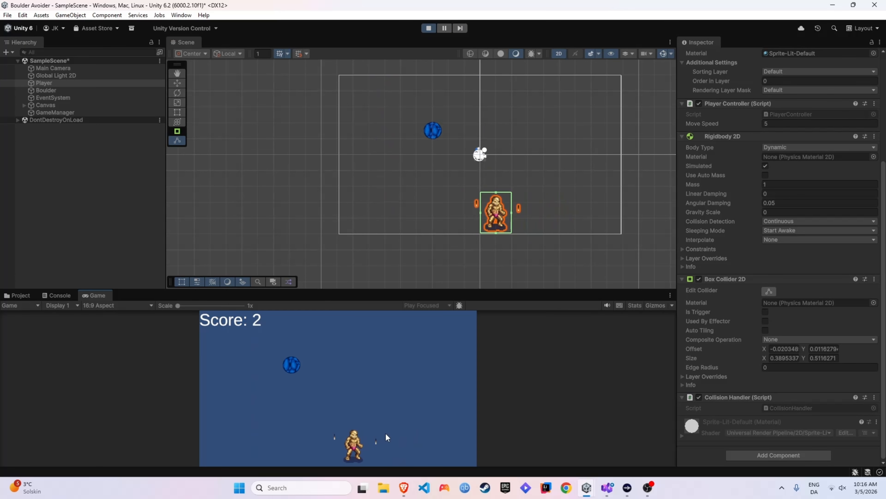
key(d)
key(a)
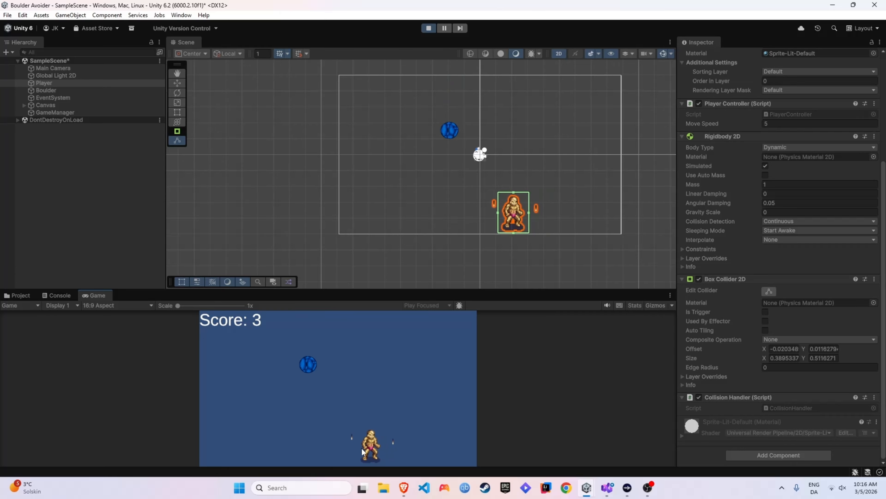
key(a)
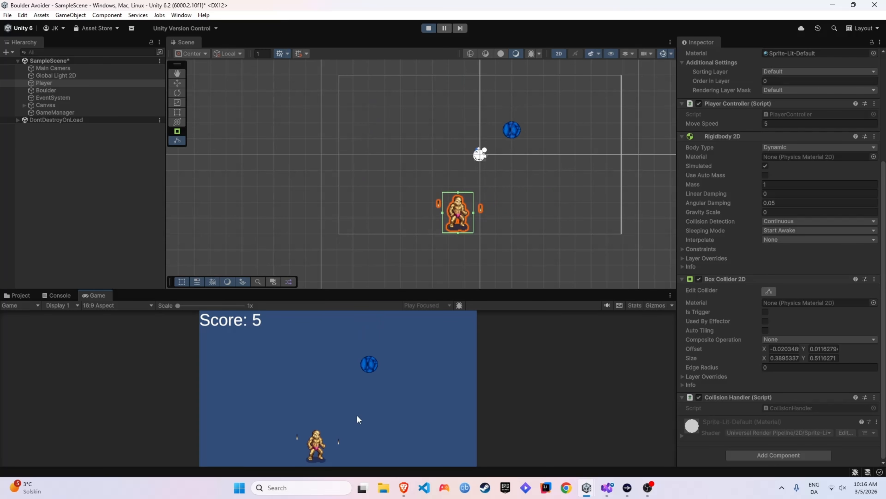
key(a)
key(d)
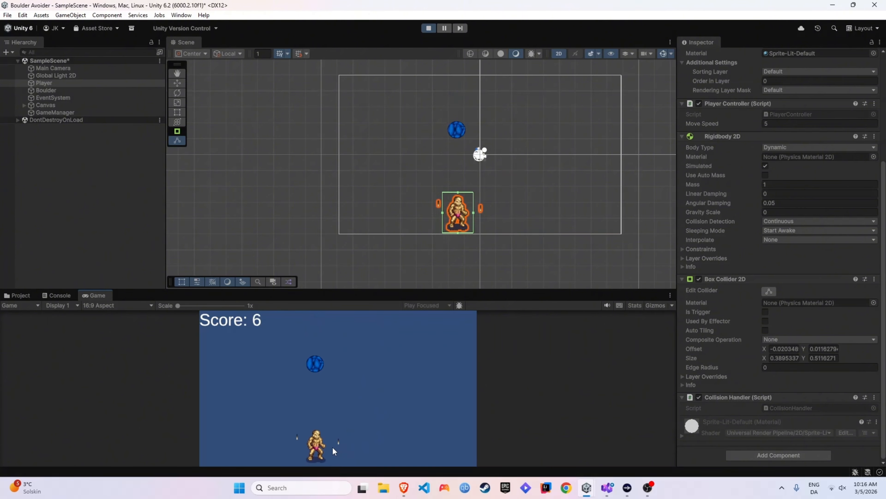
key(a)
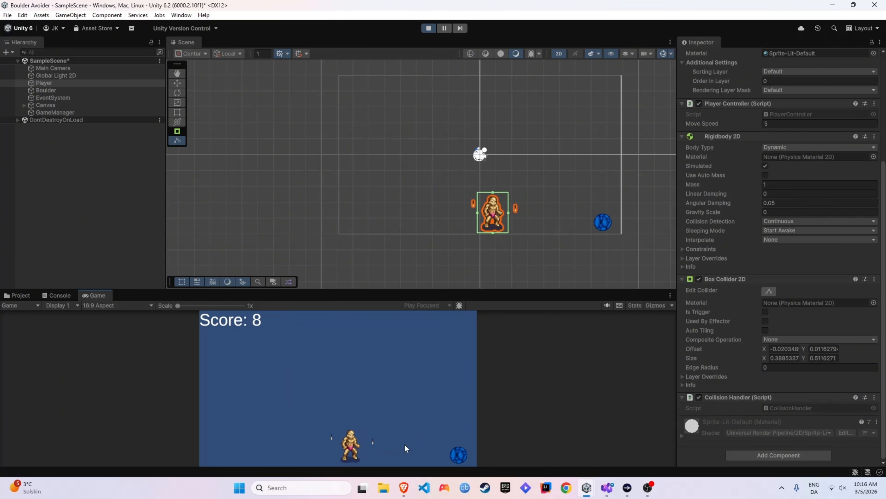
- Finish the play-test by moving the character left, and exit play mode
key(a)
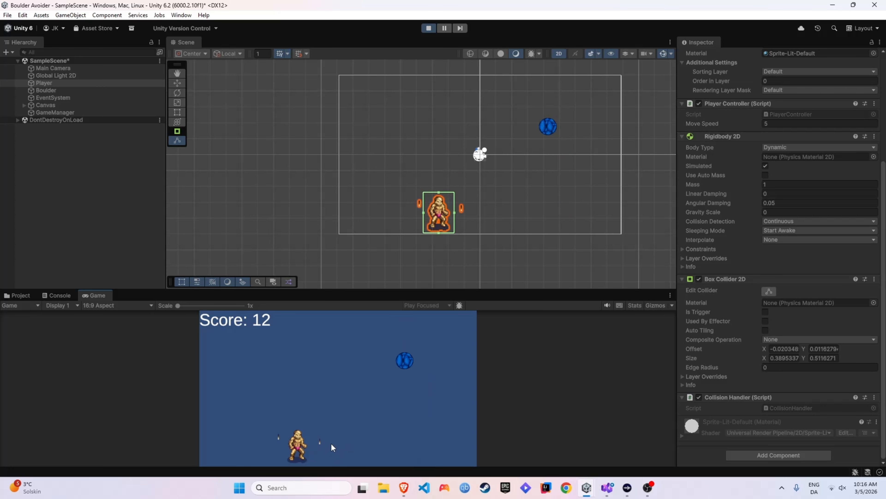
key(ctrl+p)
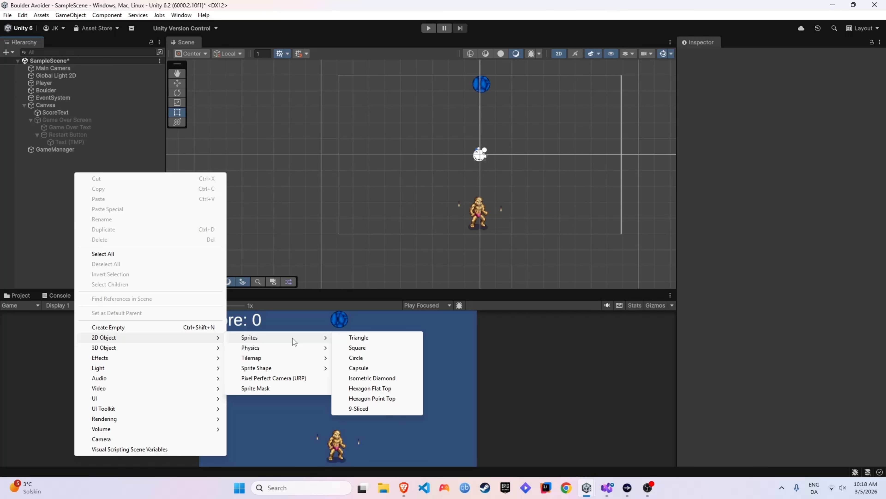
- Add a 2D square sprite named Background to the scene and assign the coal cave texture as its sprite
click(357, 348)
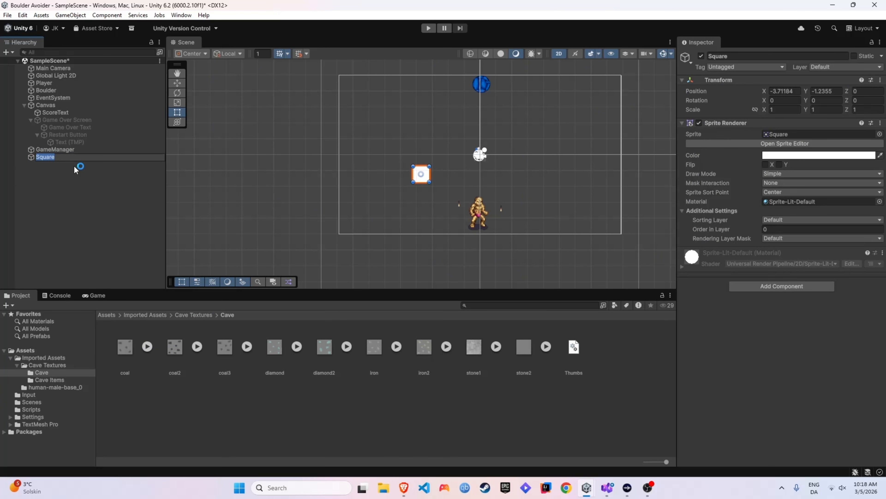
text(Background)
key(Return)
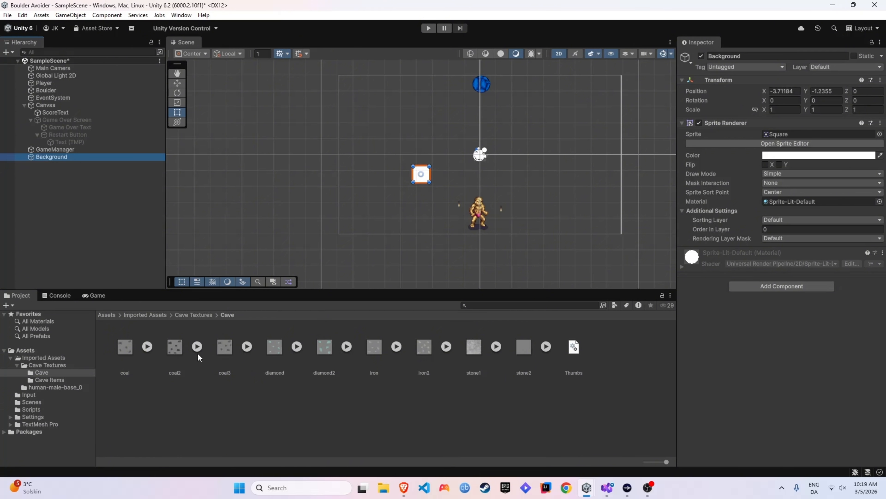
drag(131, 349, 577, 260)
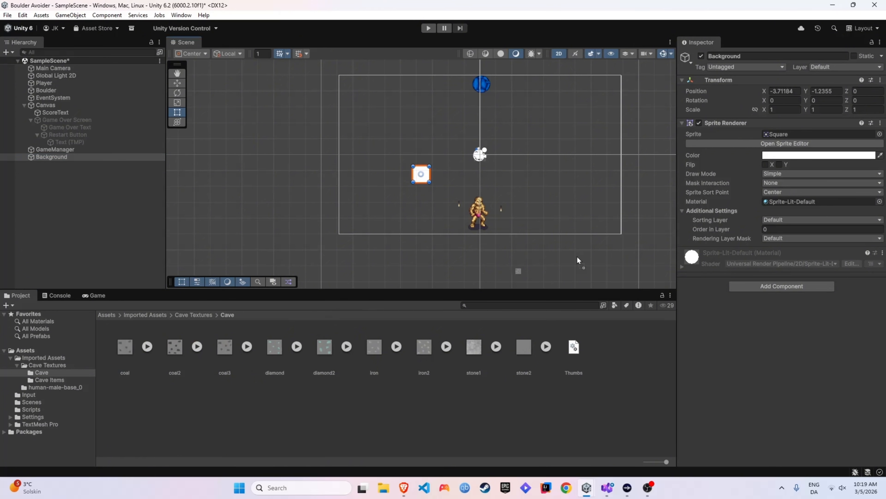
- Scale the Background uniformly to 68.75 and move it horizontally to X 0.06 so it covers the camera view
click(779, 110)
key(BackSpace)
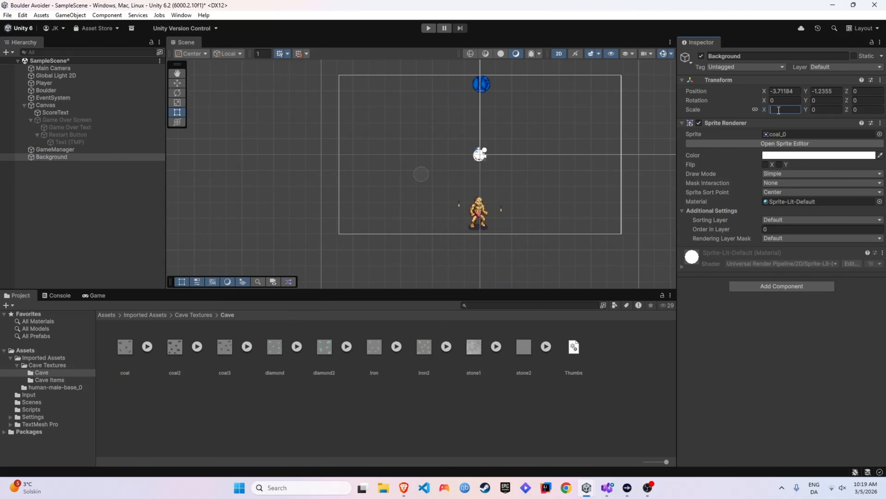
text(50)
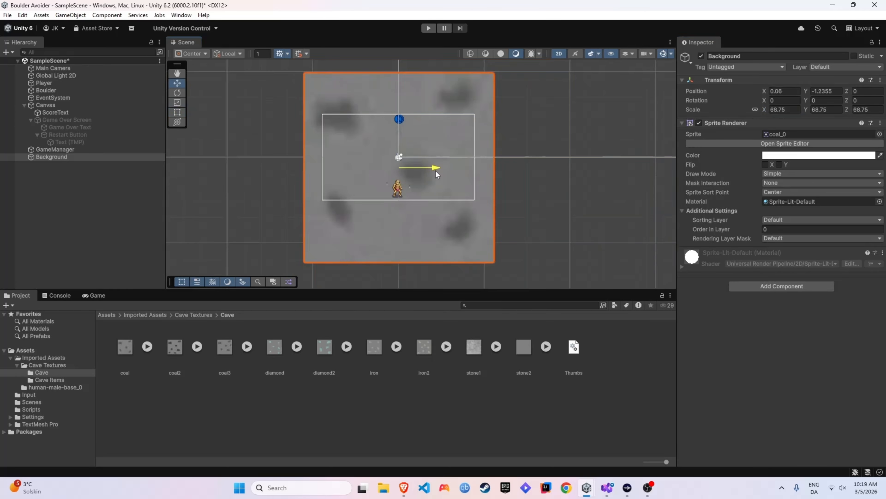
key(w)
- Play-test the game against the cave background, moving the character left and right to dodge boulders, and exit play mode
click(94, 295)
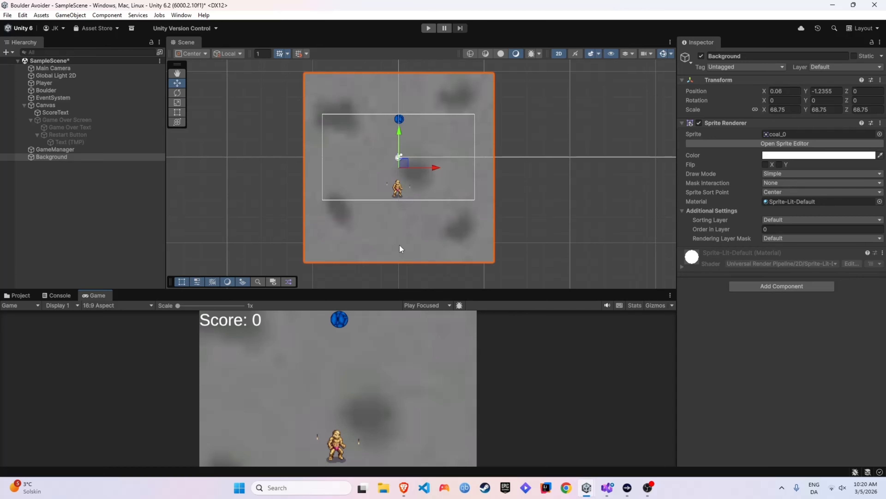
key(d)
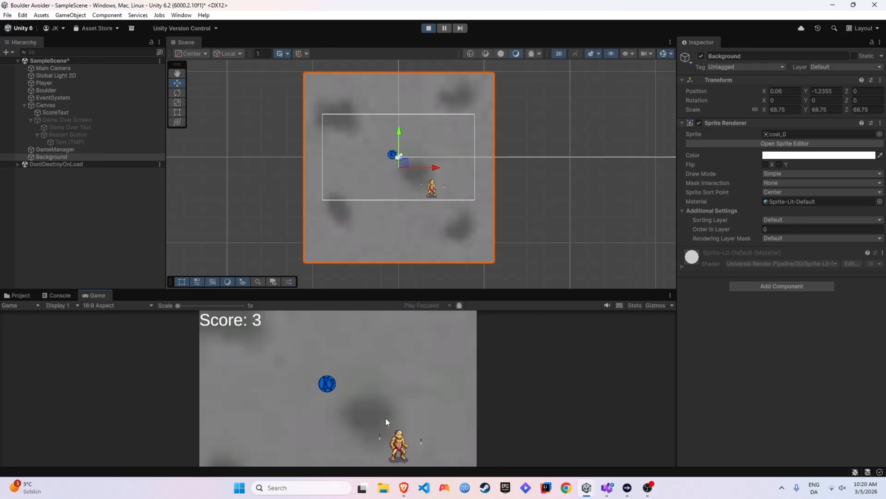
key(a)
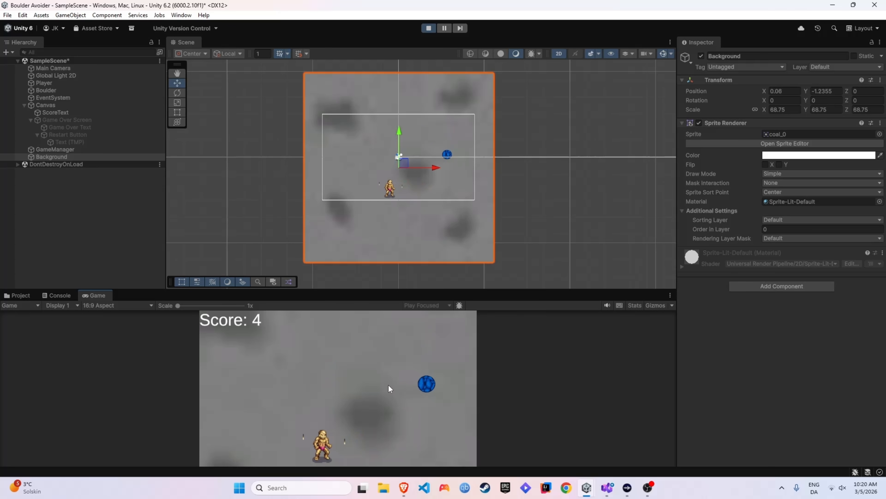
key(d)
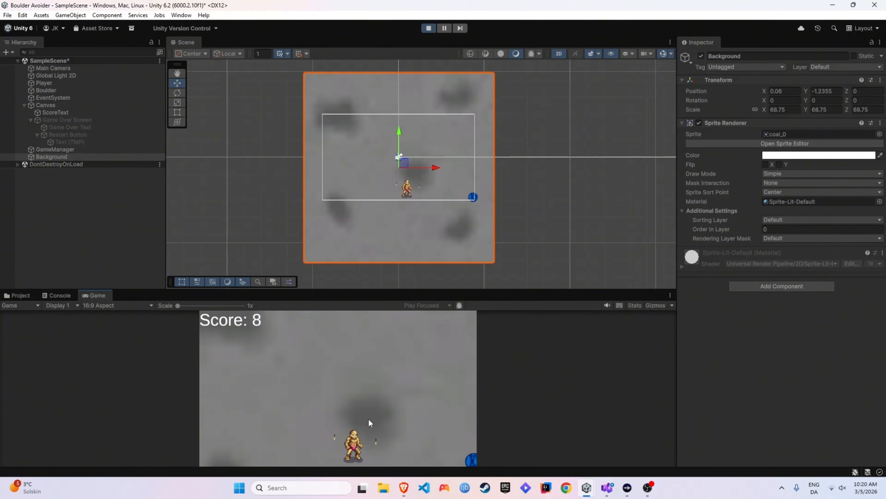
key(a)
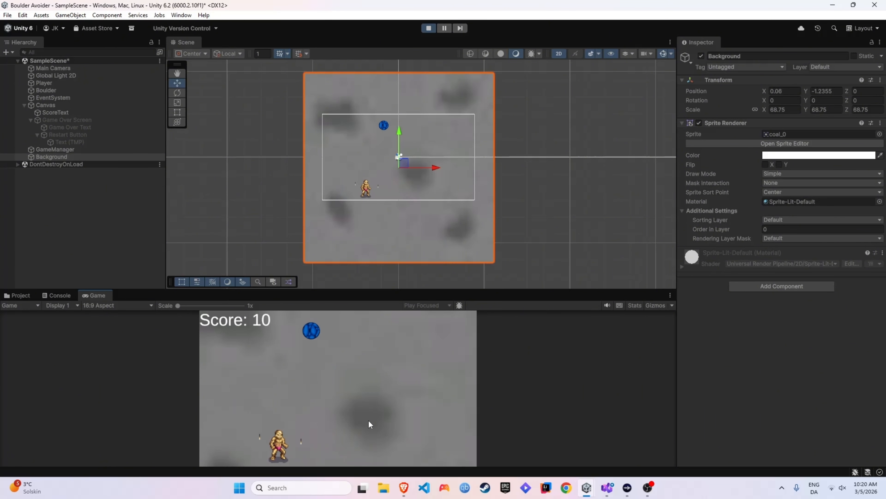
key(a)
key(d)
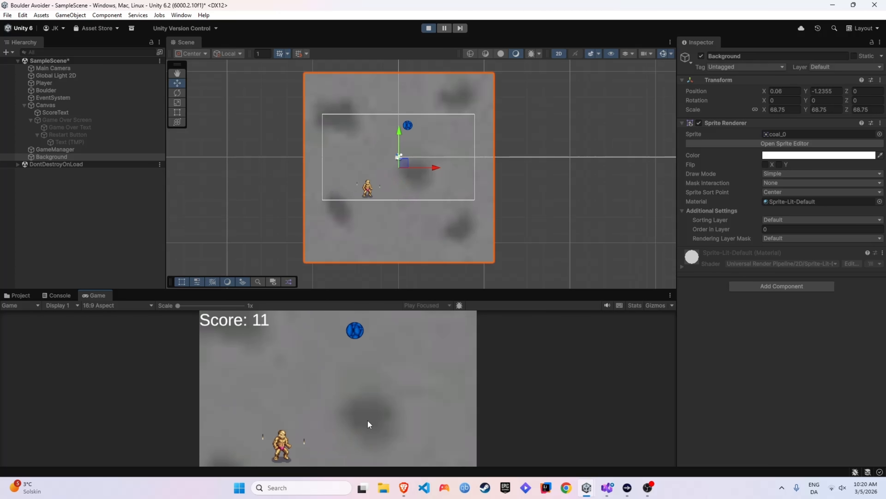
key(ctrl+p)
- Open the PlayerController script from the Scripts folder and check the Player's Sprite Renderer settings in Unity
double_click(290, 354)
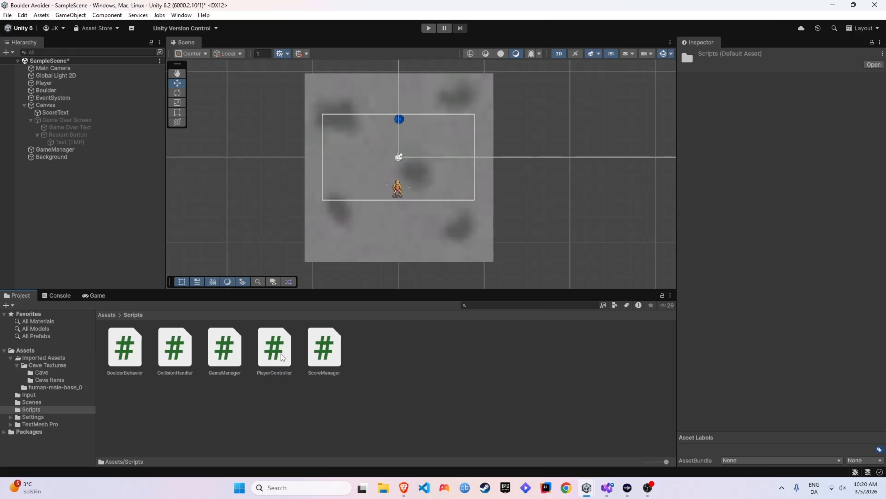
double_click(281, 353)
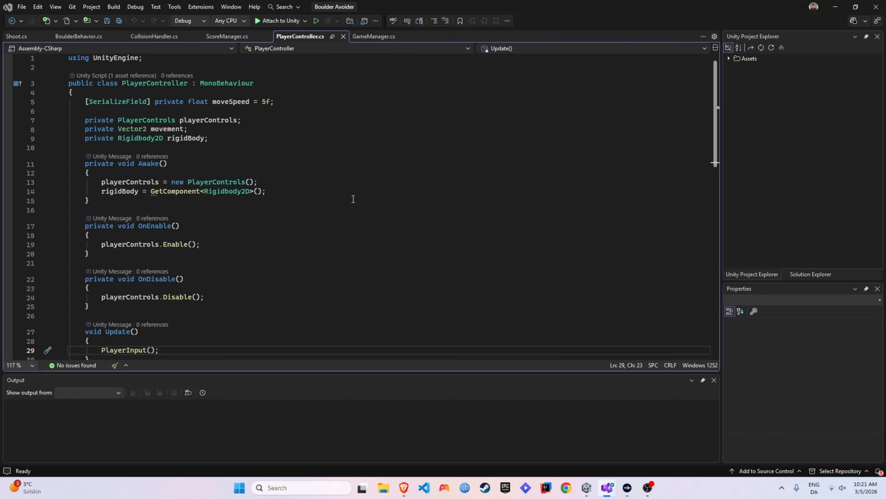
key(ctrl+minus)
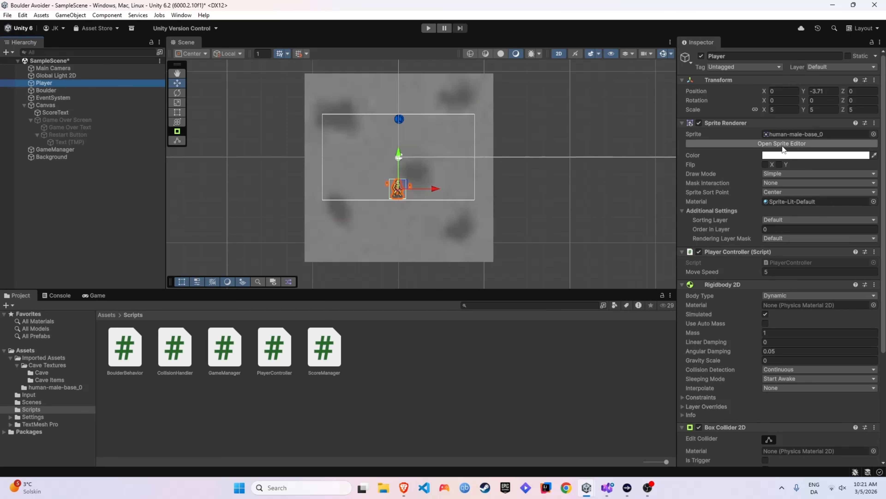
scroll(803, 218, down, 5)
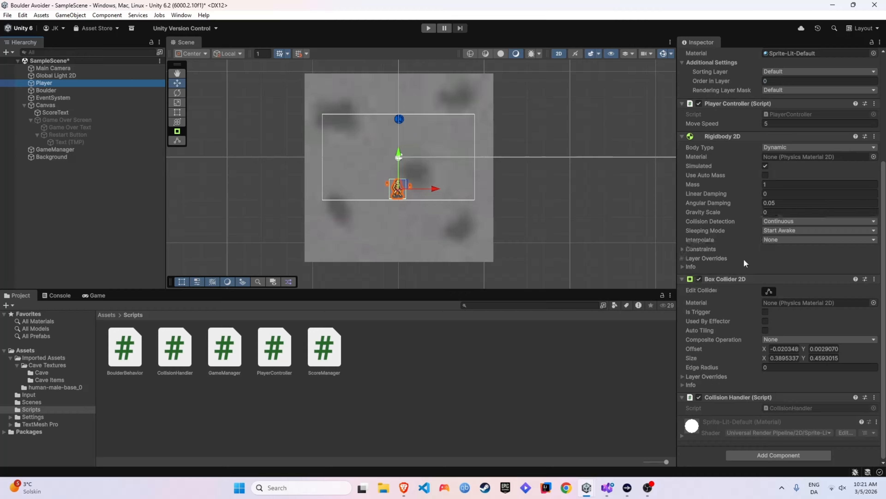
scroll(743, 258, up, 1)
scroll(762, 271, up, 4)
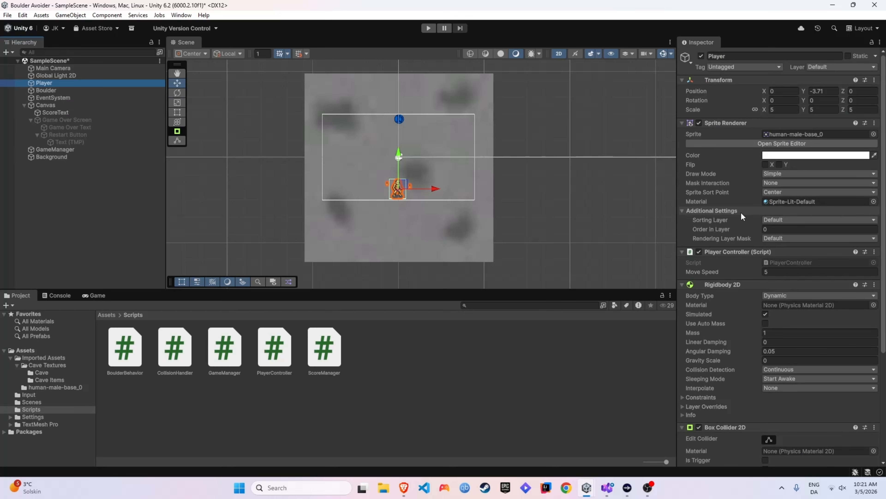
- Switch to Visual Studio and declare a private SpriteRenderer field named spriteRenderer below the rigidBody field
key(alt+Tab)
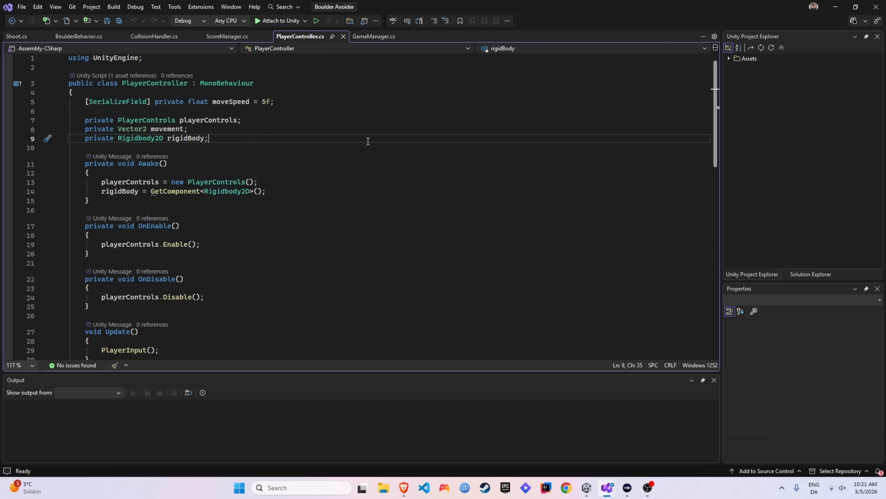
key(Return)
text(privat)
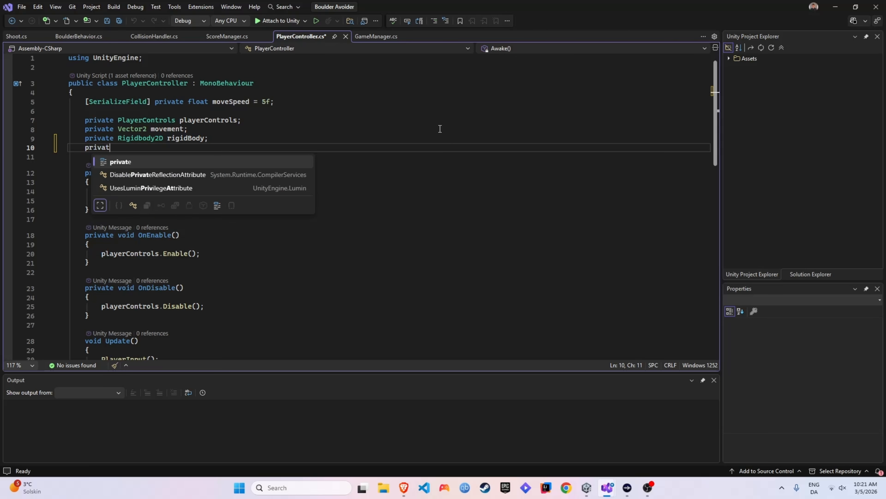
text(e SpriteRenderer spr)
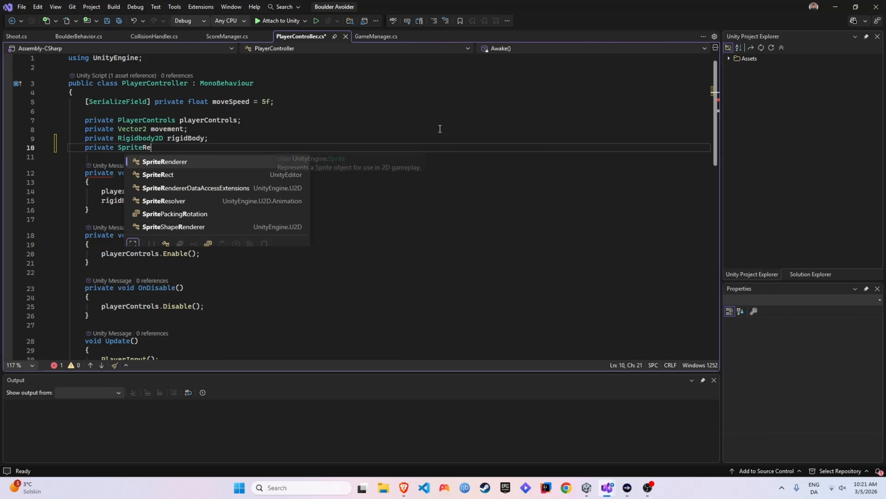
text(ite)
key(Down)
text(Renderer;)
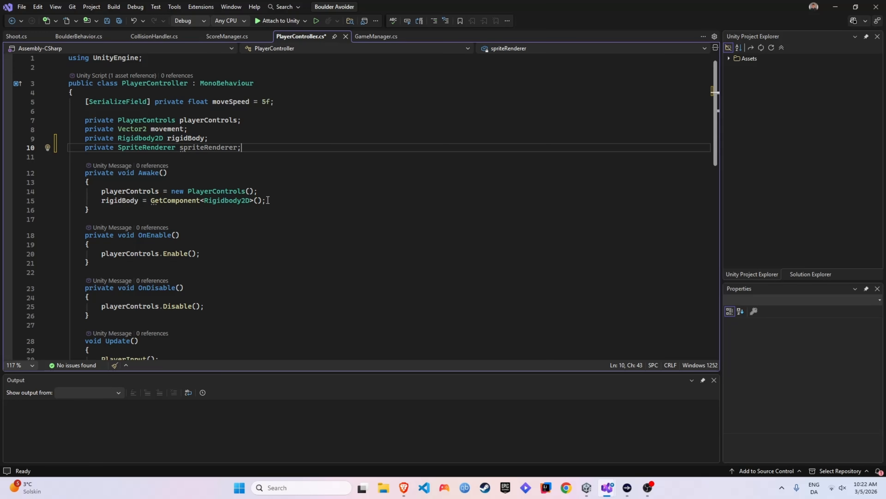
- Assign spriteRenderer = GetComponent<SpriteRenderer>(); in Awake() after the rigidBody assignment
click(471, 200)
key(Return)
text(spriteRenderer)
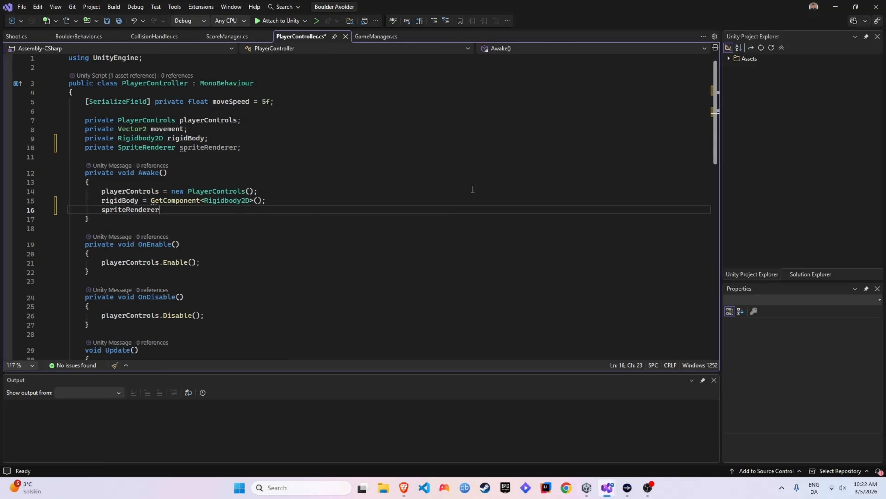
text( = Get)
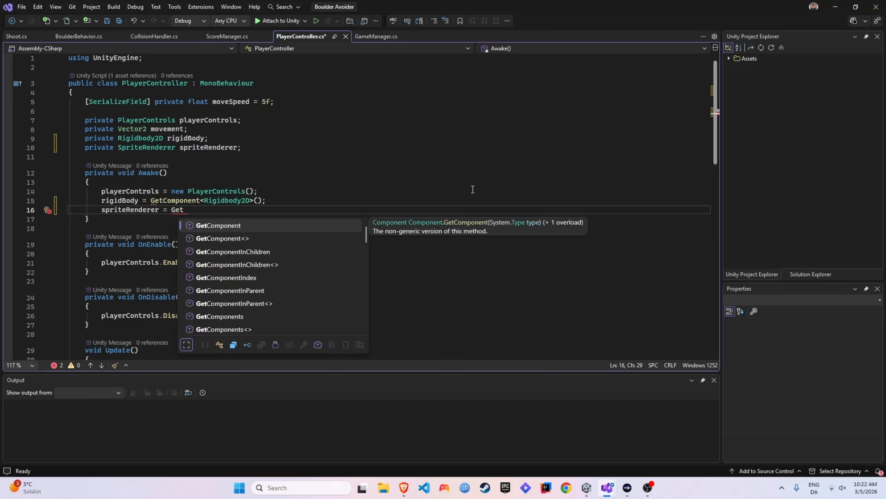
text(Component<S)
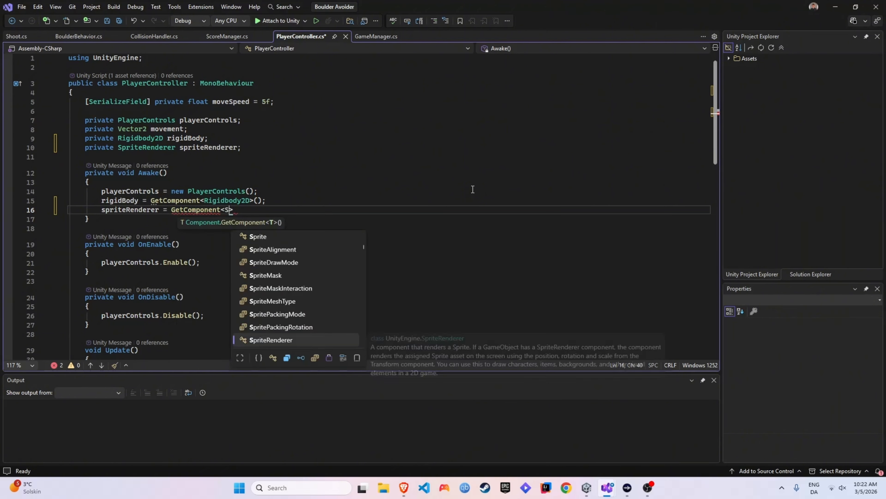
text(priteRenderer)
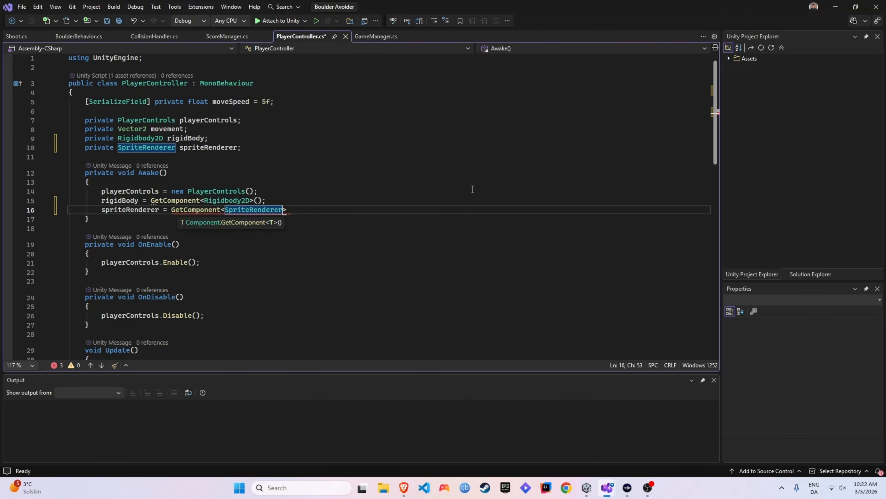
text(>();)
- Add a private void method named FlipPlayerSprite() below Move() and open its body
scroll(161, 265, down, 9)
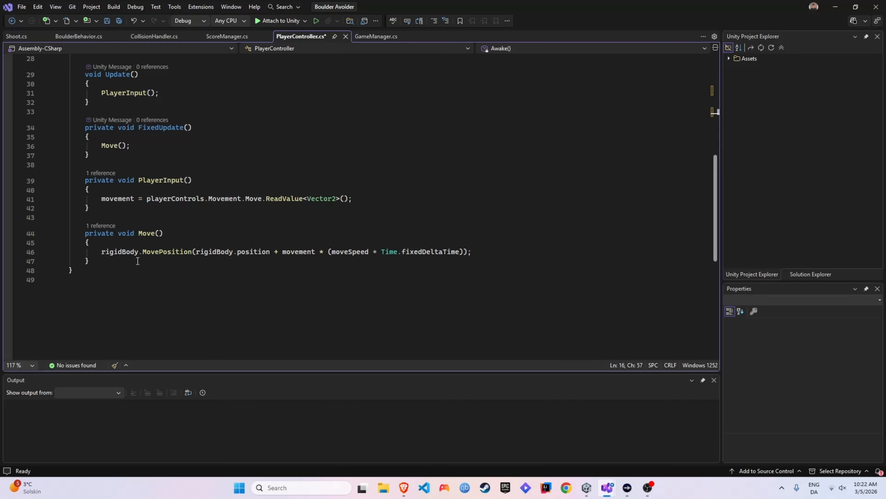
click(100, 263)
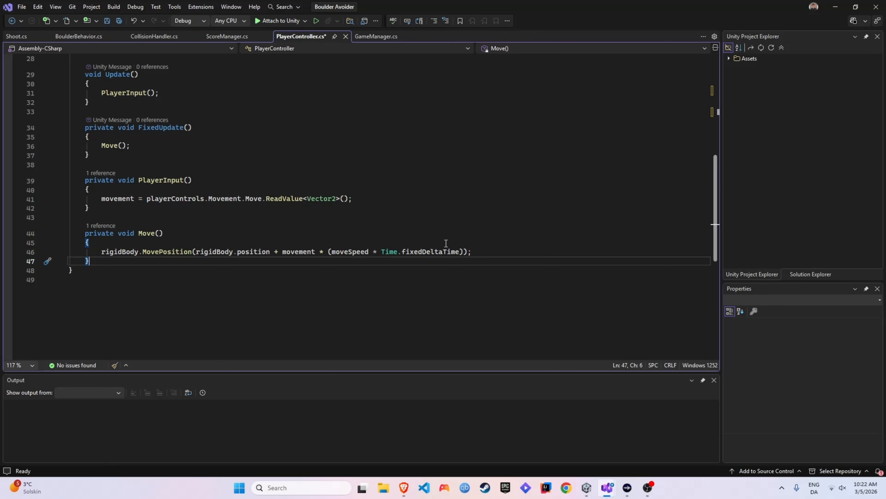
key(Return)
key(Return)
text(private)
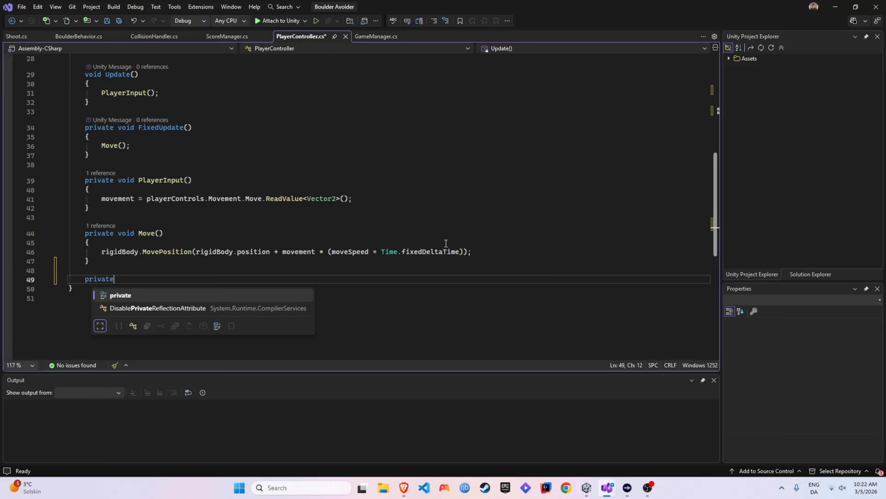
text( void FlipSprite)
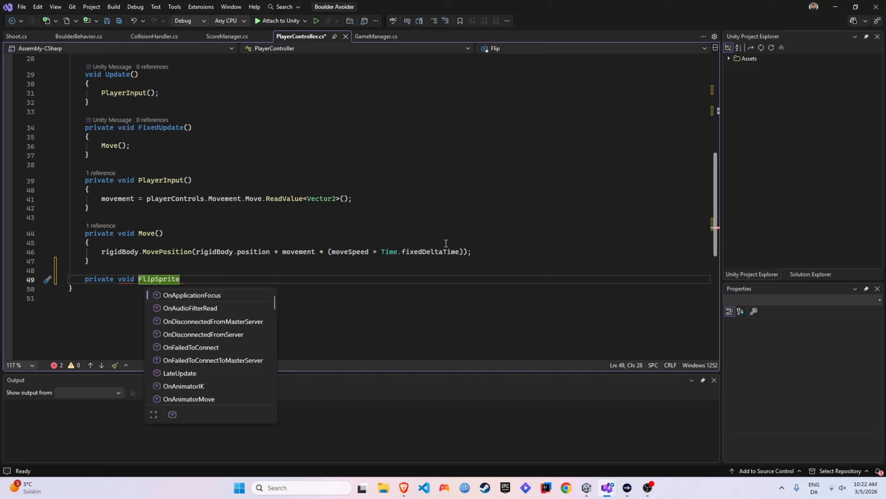
key(ctrl+BackSpace)
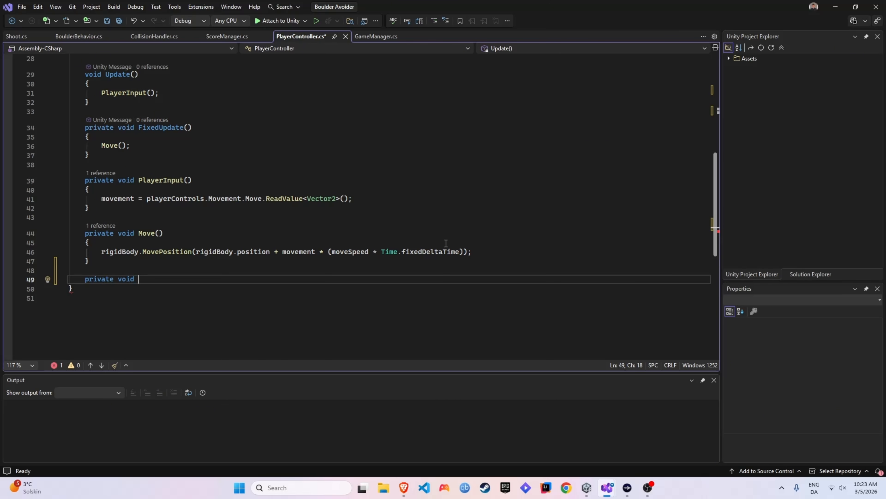
text(FlipPl)
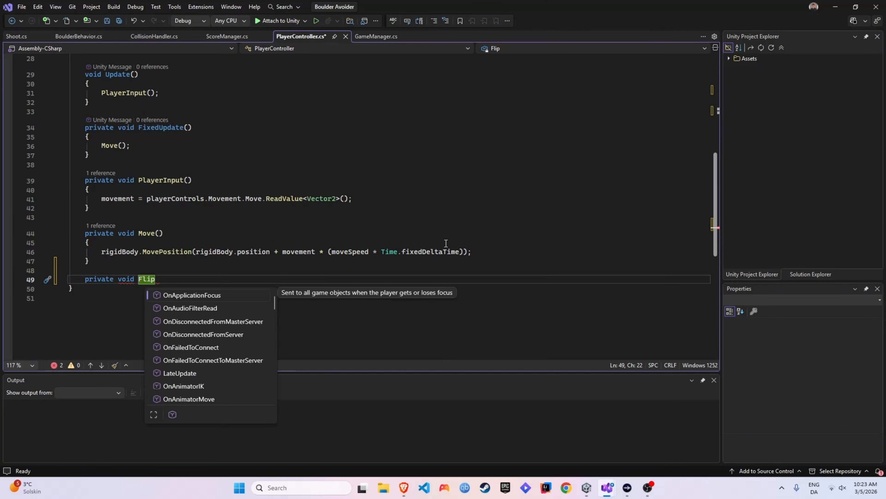
text(ayerSprite())
key(Return)
text({)
key(Return)
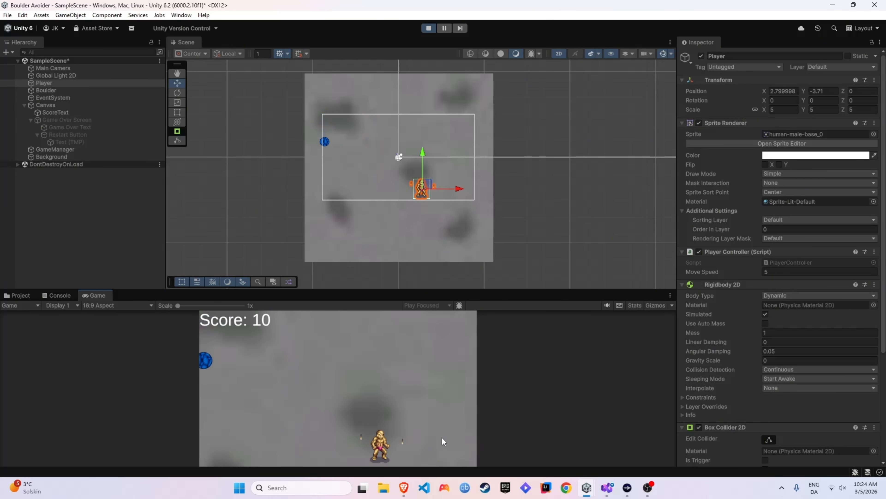
- Play-test the sprite flipping in Unity by moving the character left and right
key(Left)
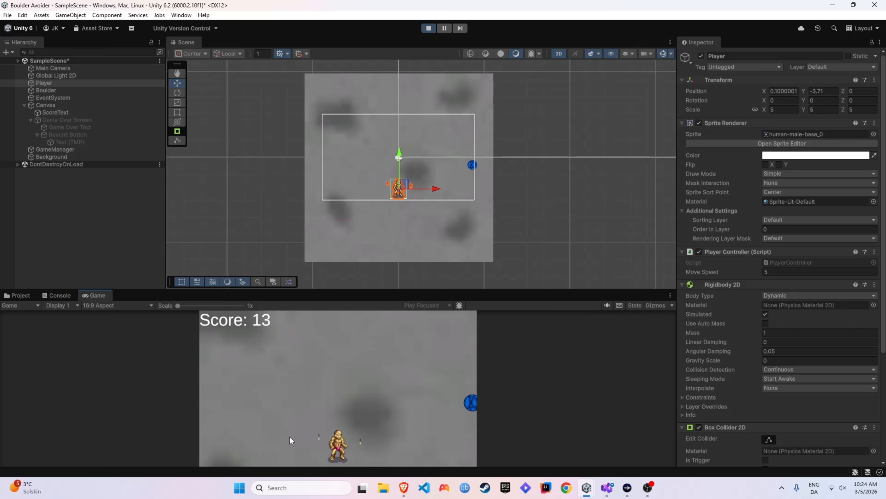
key(Right)
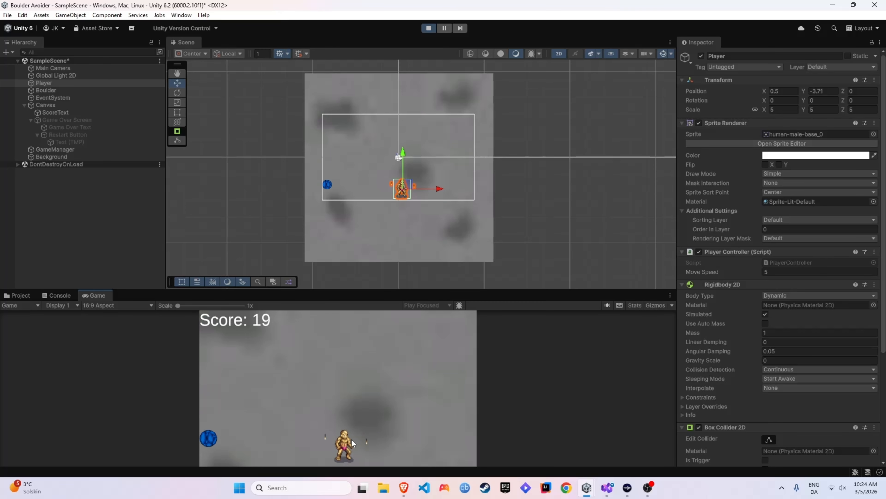
- Move the character right and back left in the running game to check which way its sprite faces
key(Right)
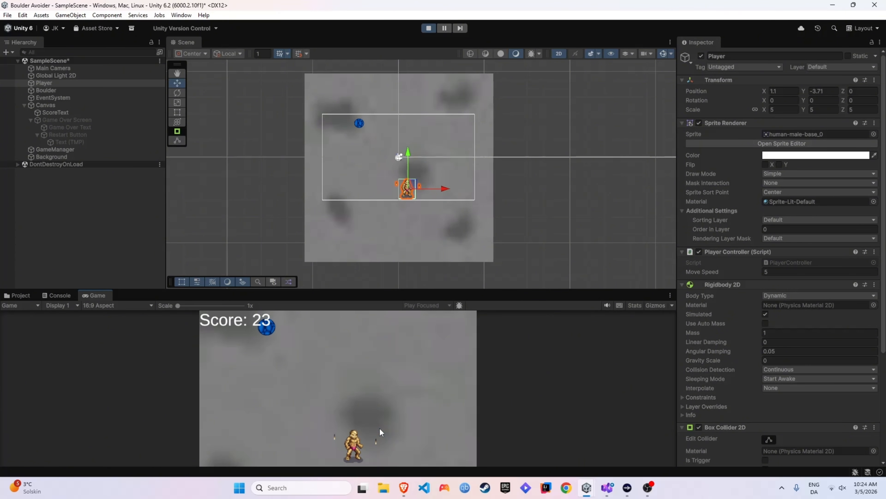
key(Right)
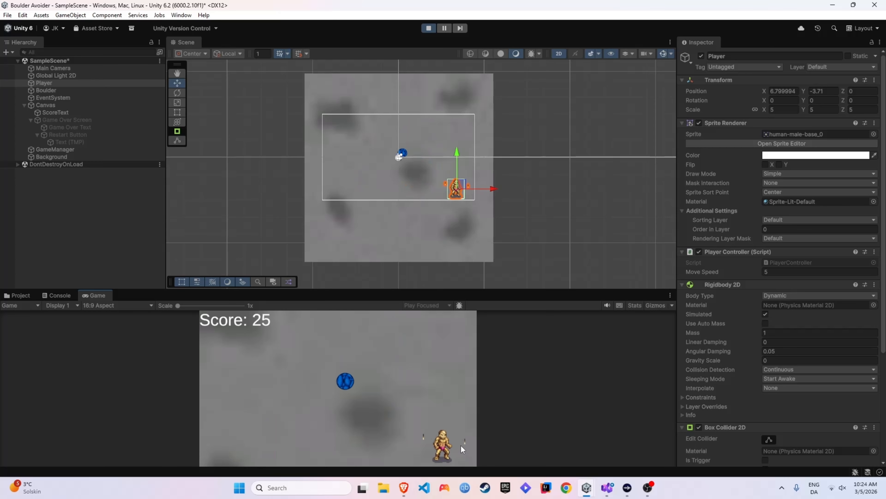
key(Left)
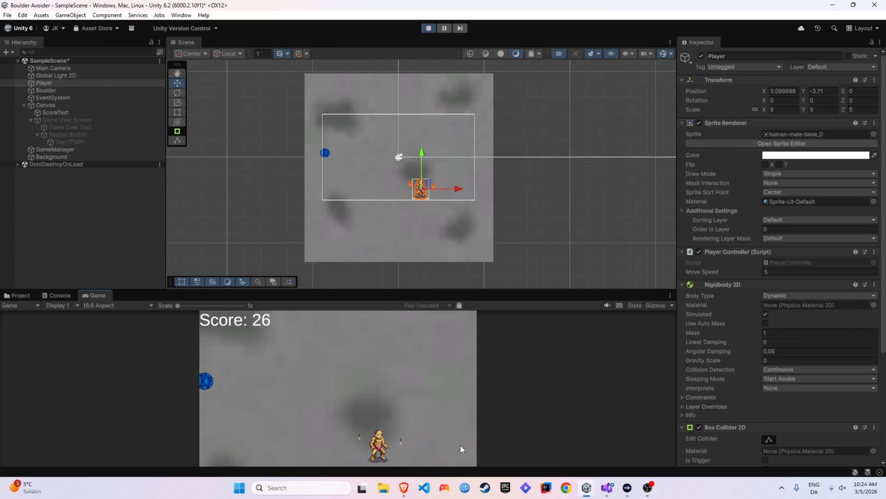
key(Left)
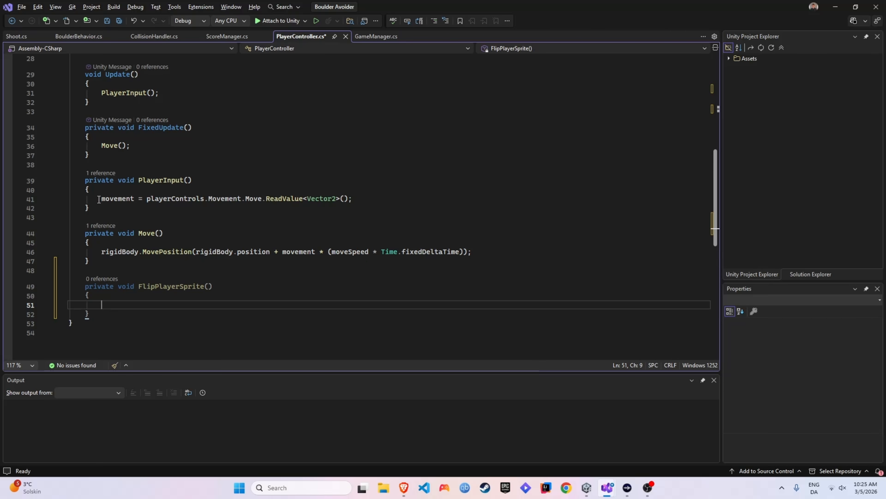
- In Visual Studio, add an if block with the condition movement.x < 0 inside FlipPlayerSprite()
text(if)
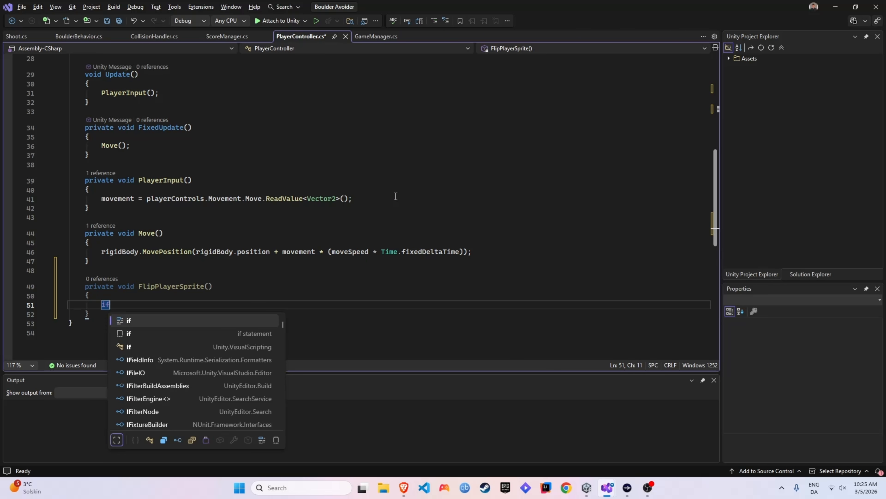
key(Tab)
key(Tab)
text(move)
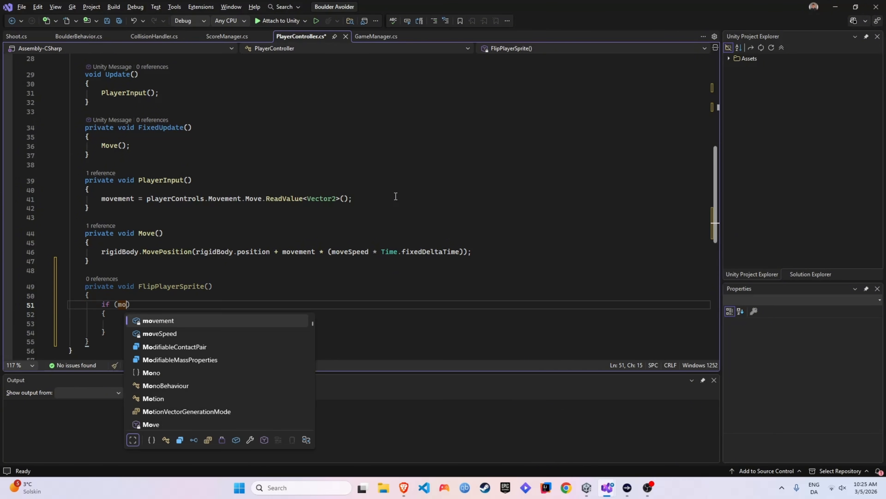
text(ment.x <)
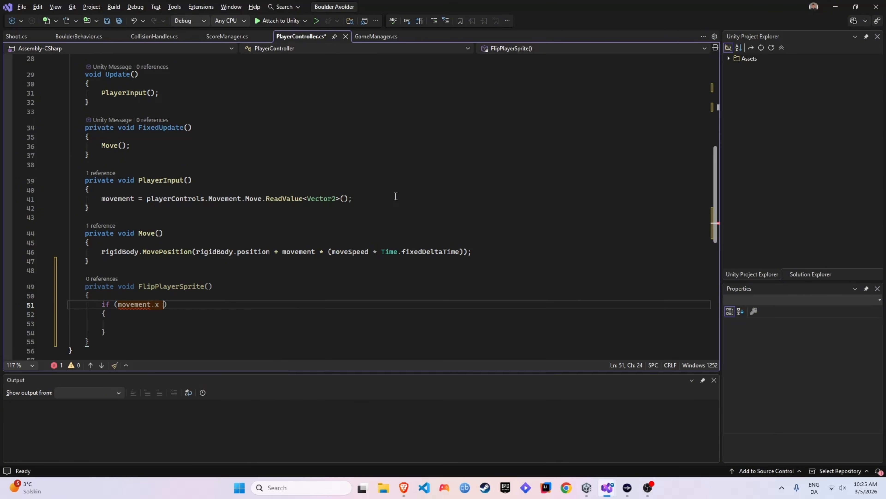
text( 0)
key(Return)
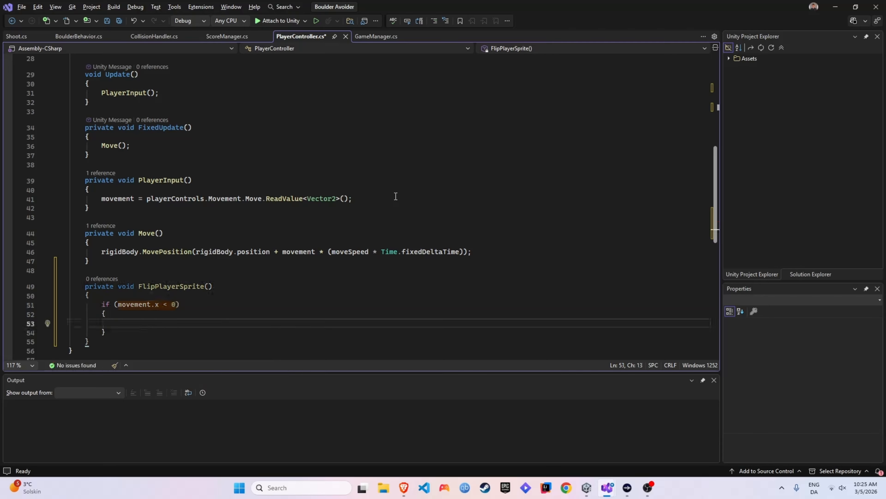
- Set spriteRenderer.flipX = true; inside the movement.x < 0 block and save the script
text(spri)
key(Tab)
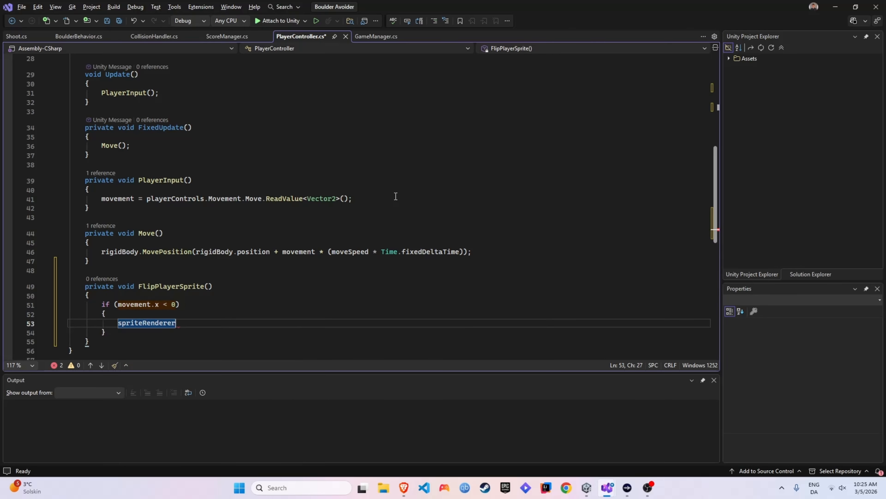
text(.)
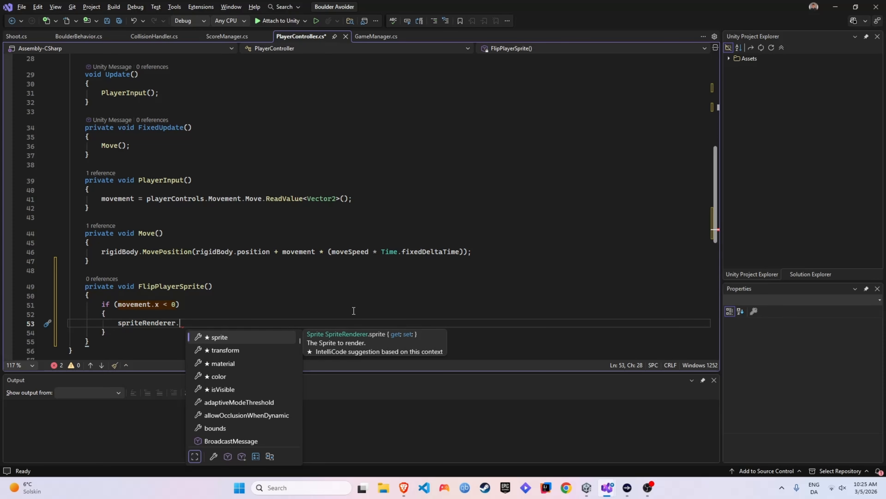
text(fli)
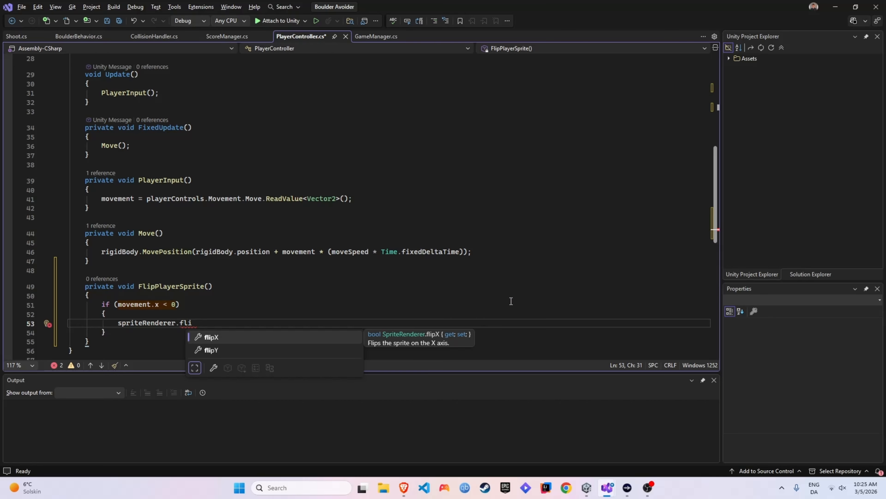
text(pX = true;)
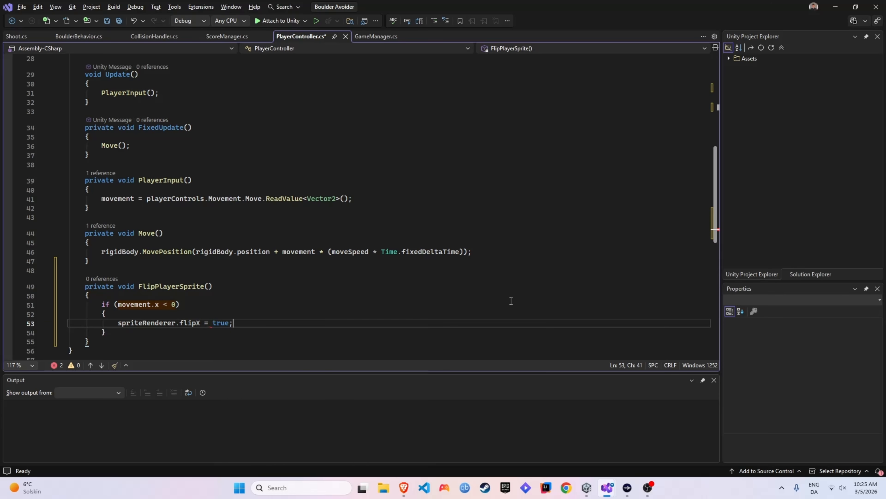
key(ctrl+s)
- Call FlipPlayerSprite(); in Update() below PlayerInput() and save the script
scroll(105, 289, down, 2)
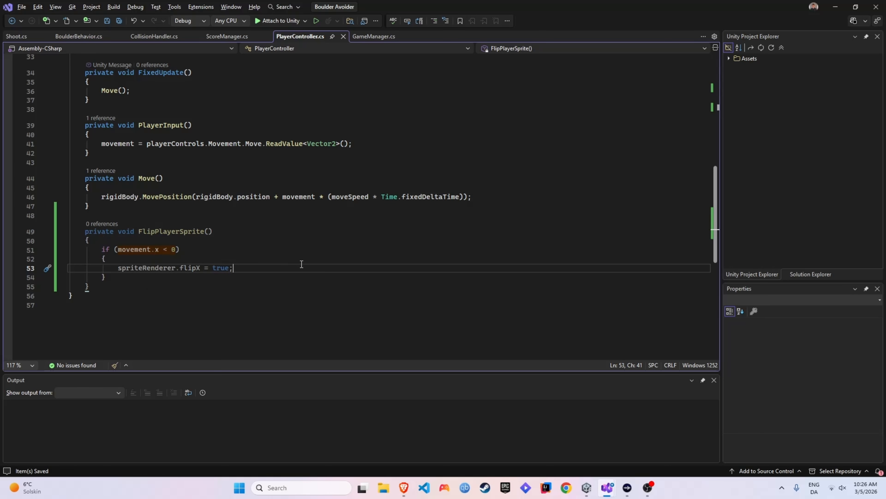
scroll(302, 264, up, 5)
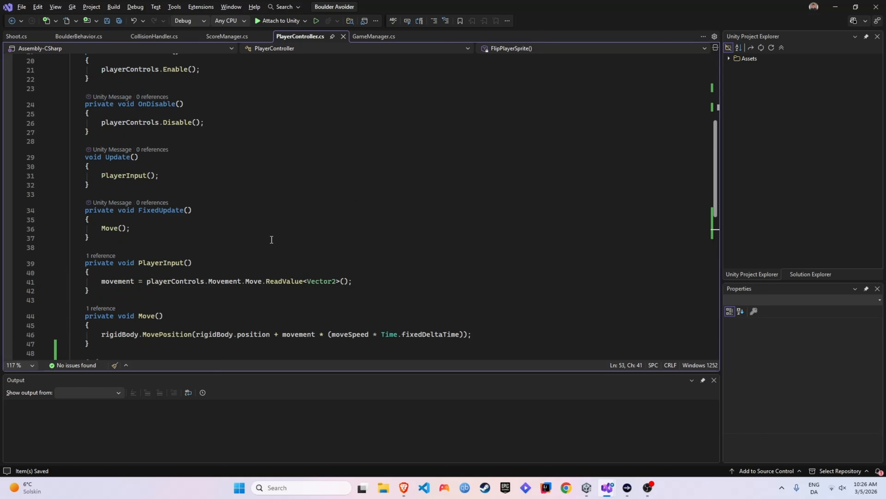
click(176, 174)
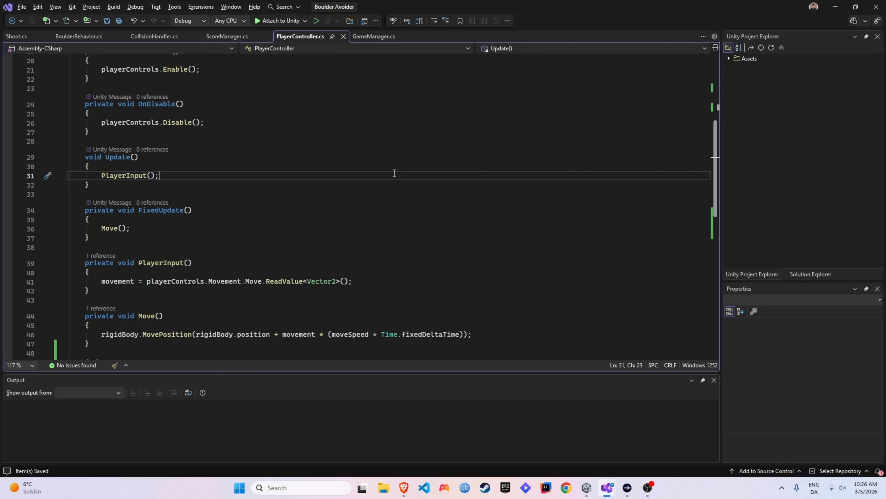
key(Return)
text(FlipPlayerSprite();)
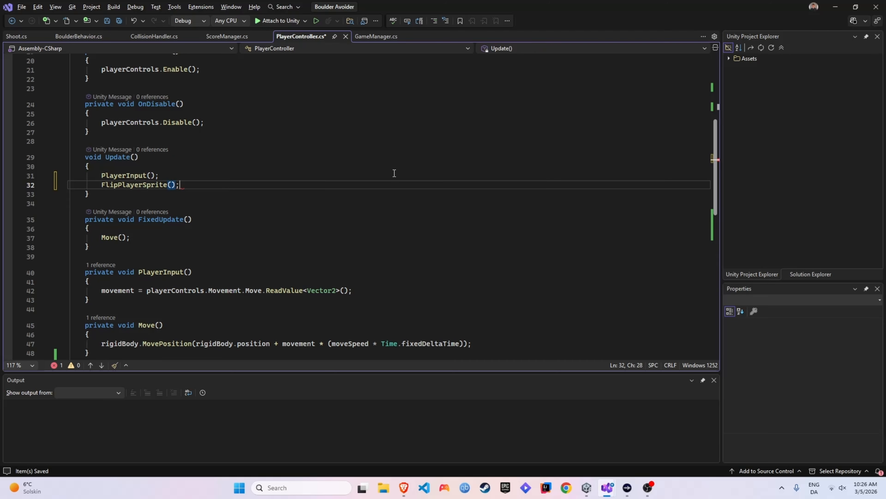
key(ctrl+s)
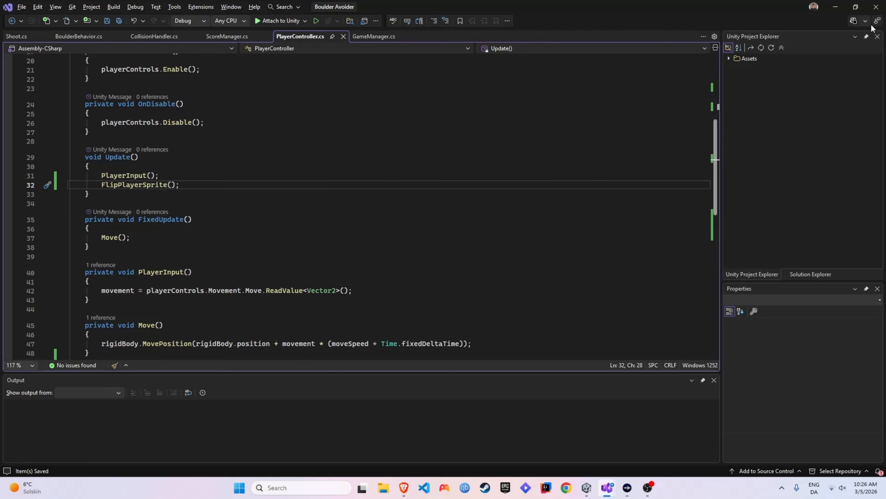
- Switch to Unity, run the game and move the player right, left and right again to test the flip code
click(835, 7)
click(431, 29)
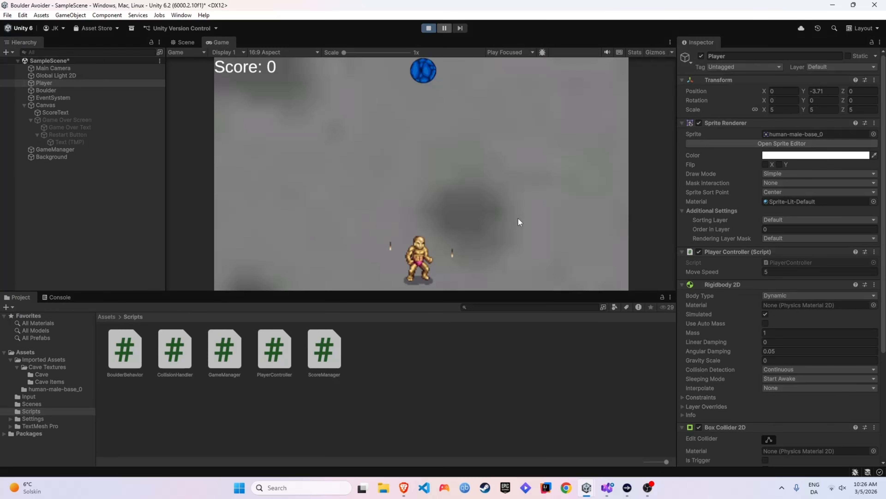
key(d)
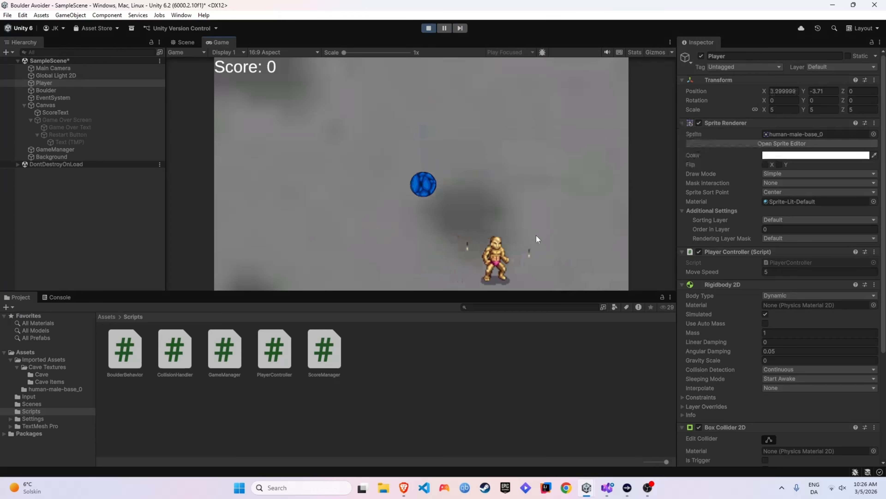
key(a)
key(a)
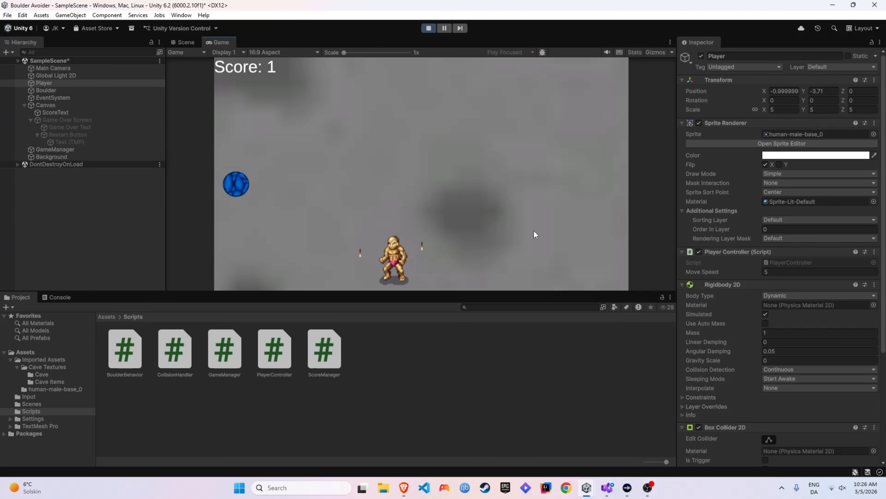
key(d)
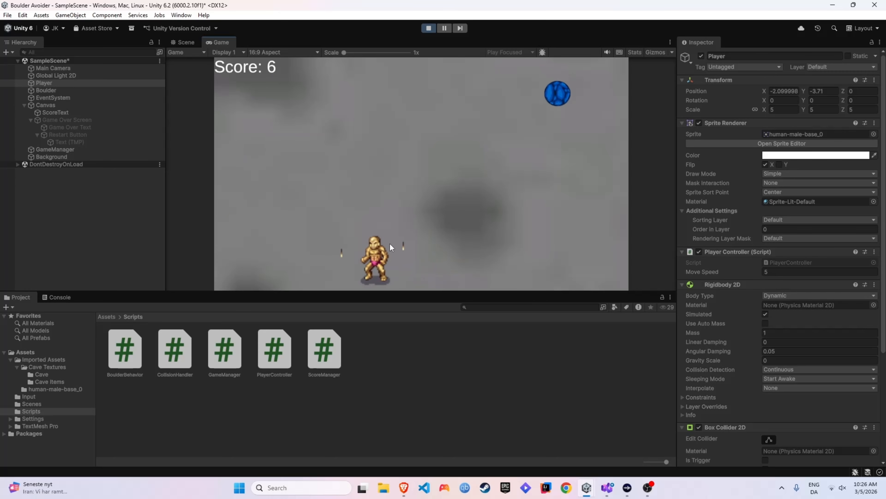
key(d)
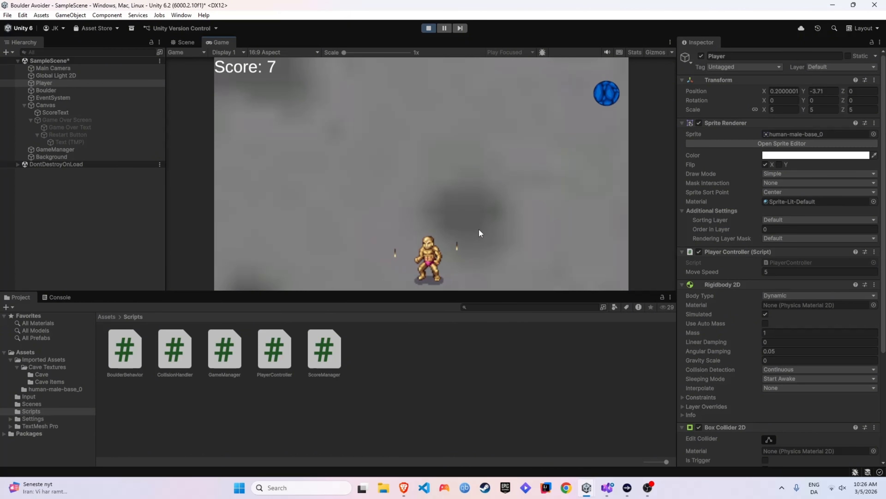
key(d)
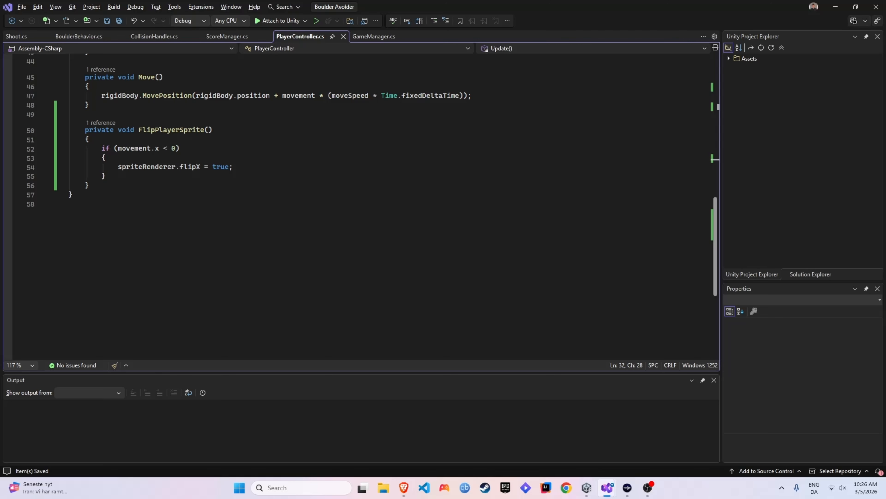